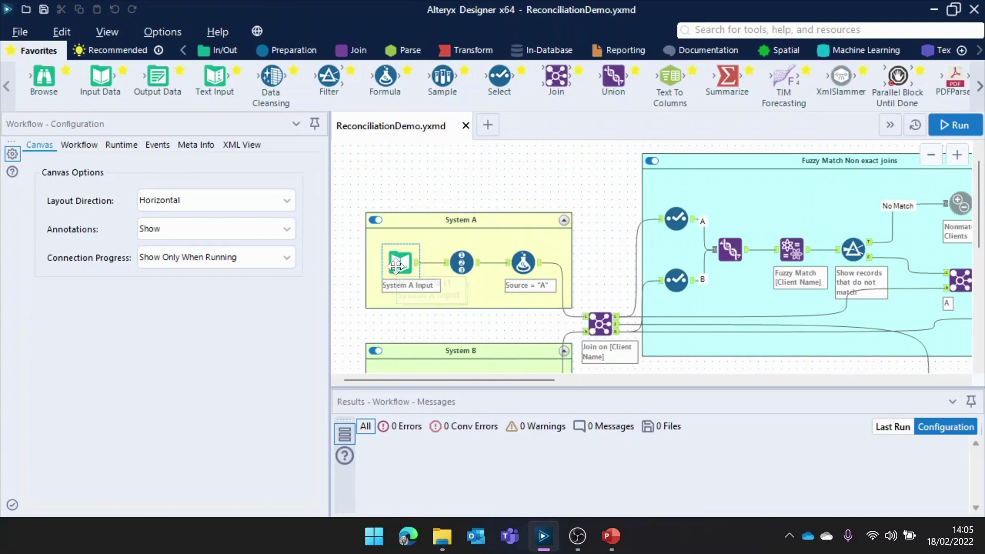
Run ReconciliationDemo.yxmd: 3 joined records, RecOutput.xlsx written, 1 error and 1 warning.
{"action": "scroll", "coordinate": [430, 261], "scroll_direction": "down", "scroll_amount": 3}
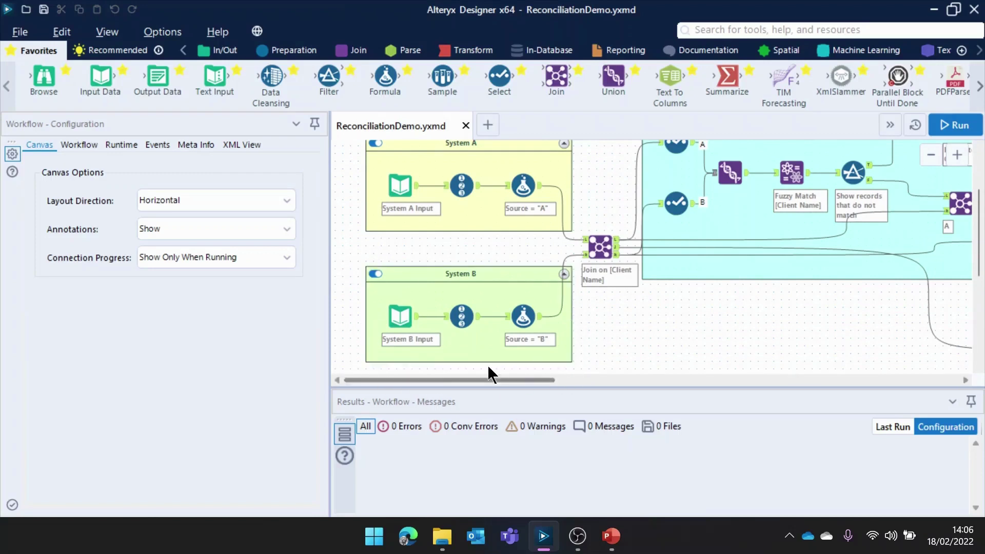
{"action": "scroll", "coordinate": [615, 343], "scroll_direction": "up", "scroll_amount": 1}
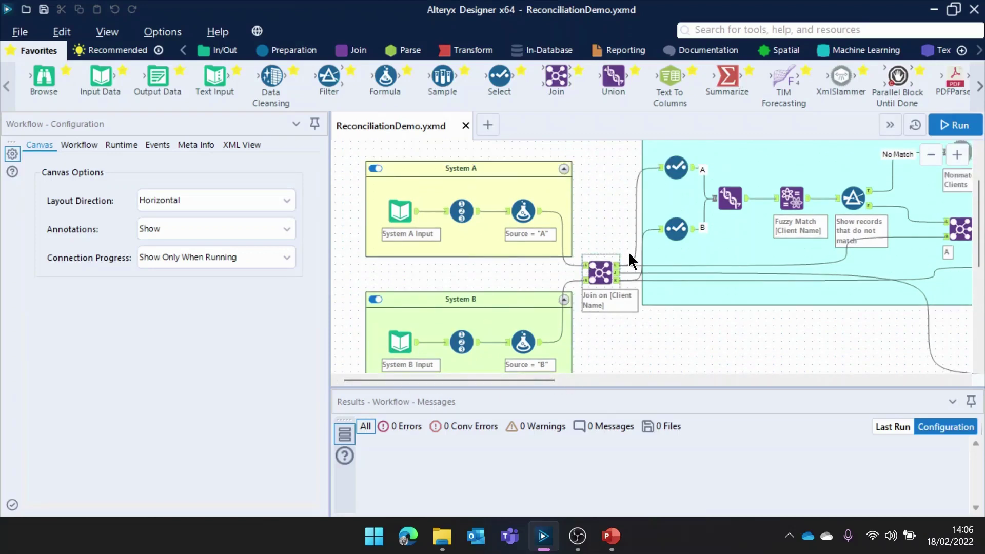
{"action": "left_click", "coordinate": [978, 126]}
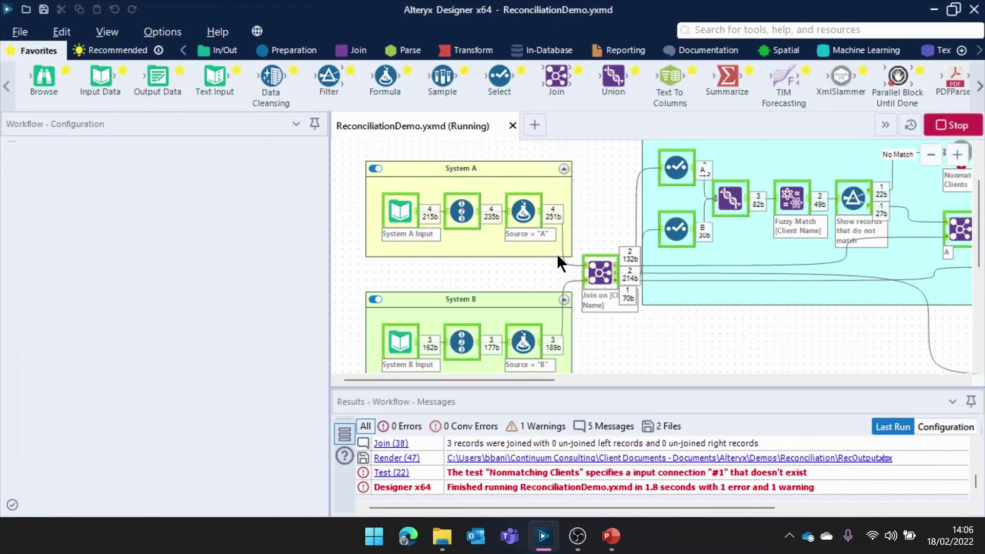
Preview the System A records entering the Join's left input in an enlarged Results pane.
{"action": "left_click", "coordinate": [585, 264]}
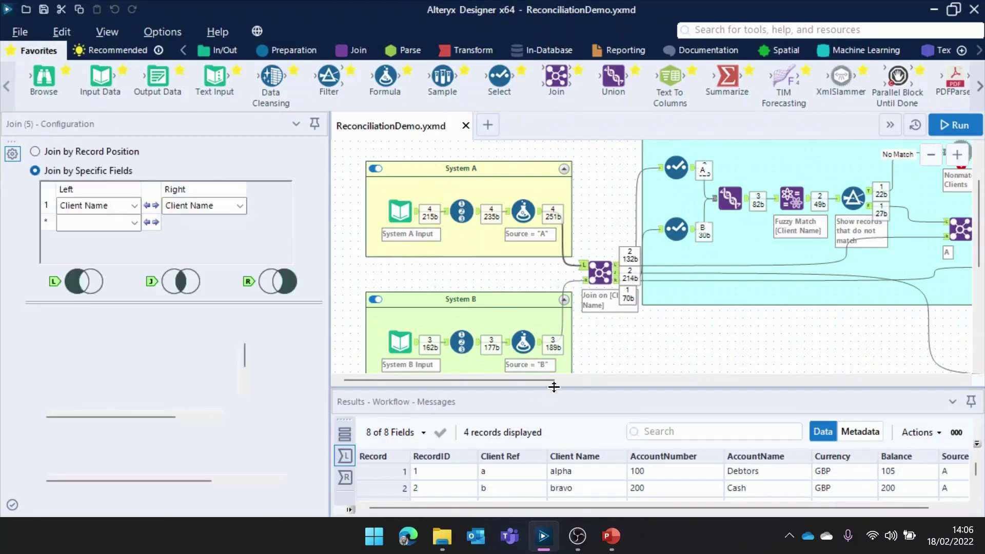
{"action": "left_click_drag", "start_coordinate": [549, 385], "coordinate": [555, 321]}
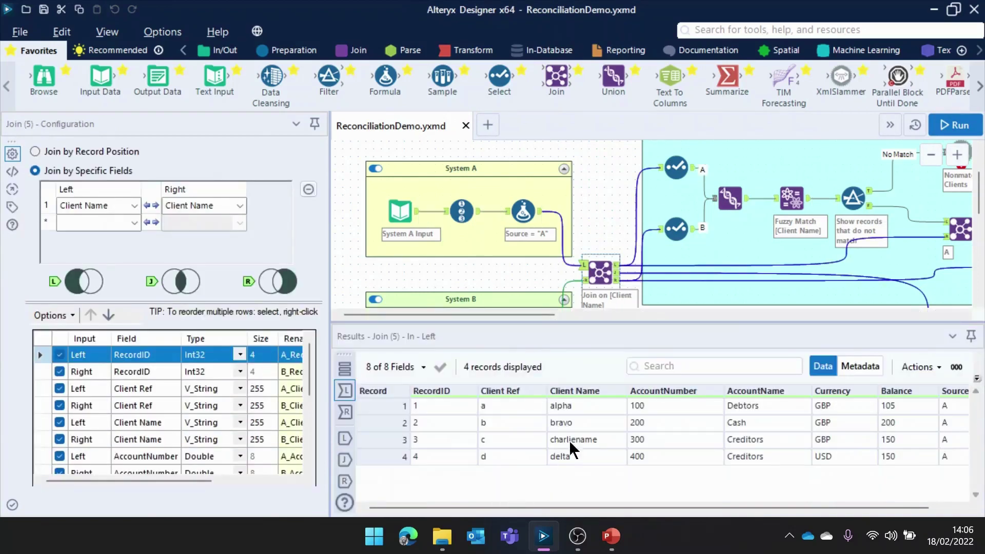
{"action": "left_click_drag", "start_coordinate": [581, 401], "coordinate": [577, 463]}
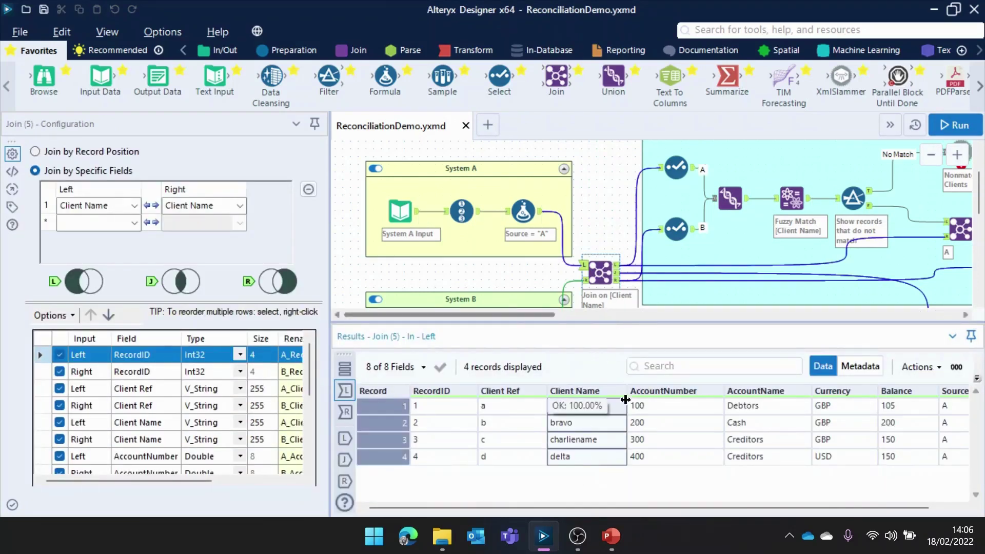
{"action": "left_click_drag", "start_coordinate": [636, 507], "coordinate": [663, 507]}
{"action": "left_click", "coordinate": [650, 405]}
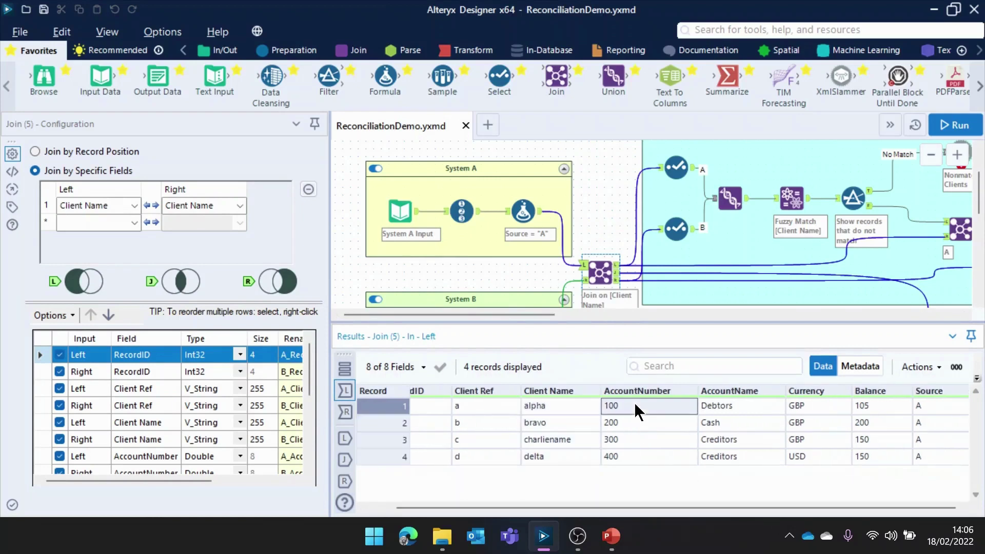
{"action": "left_click_drag", "start_coordinate": [650, 404], "coordinate": [931, 462]}
{"action": "scroll", "coordinate": [612, 184], "scroll_direction": "down", "scroll_amount": 1}
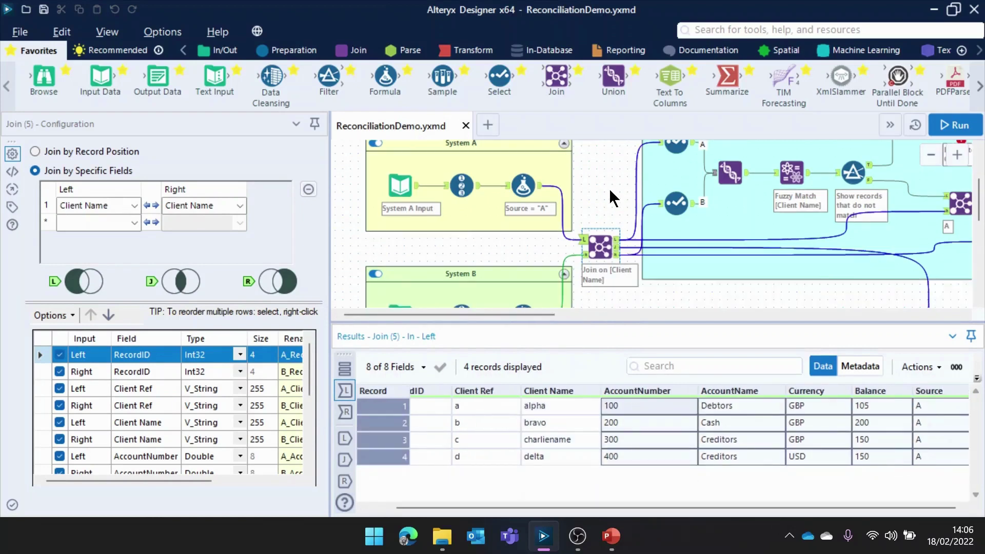
Preview the System B input, then the matched output showing alpha and bravo.
{"action": "left_click", "coordinate": [585, 256]}
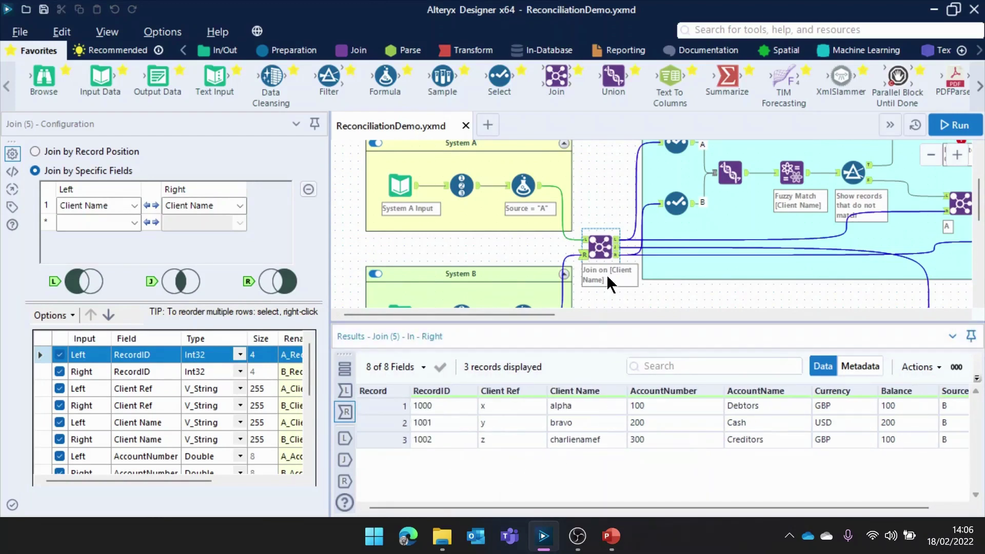
{"action": "left_click", "coordinate": [616, 247]}
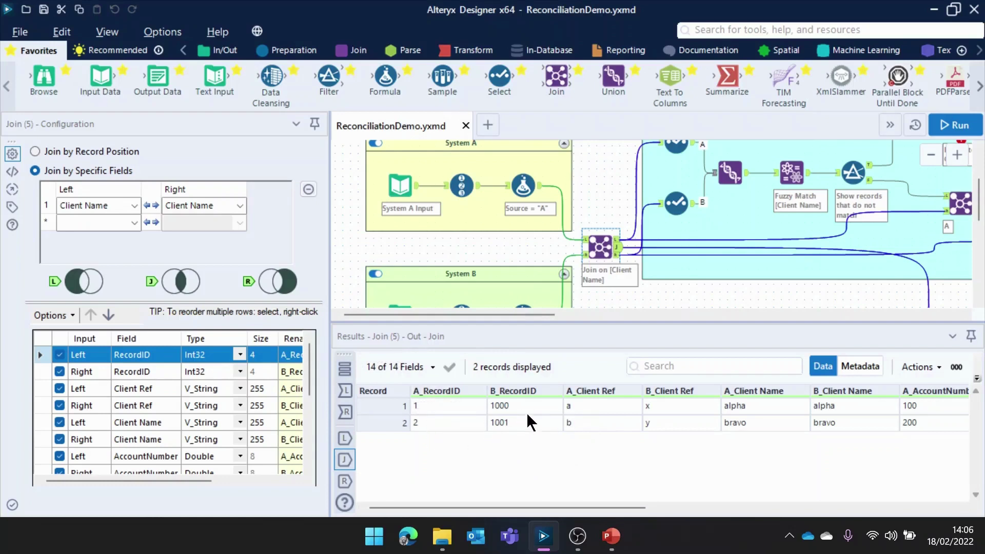
{"action": "left_click_drag", "start_coordinate": [577, 508], "coordinate": [773, 508]}
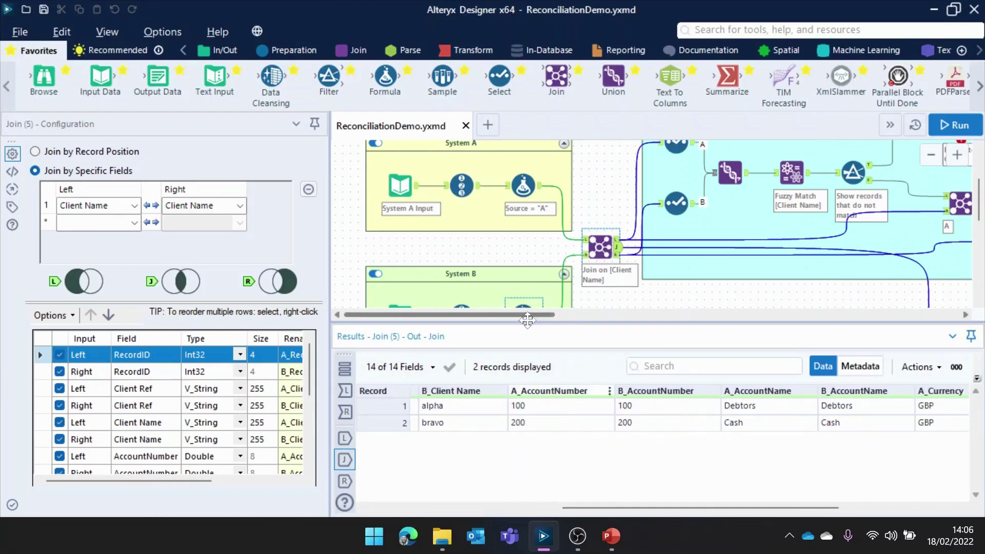
Review the unmatched outputs: charliename and delta from System A, charlienamef from System B.
{"action": "left_click", "coordinate": [617, 243]}
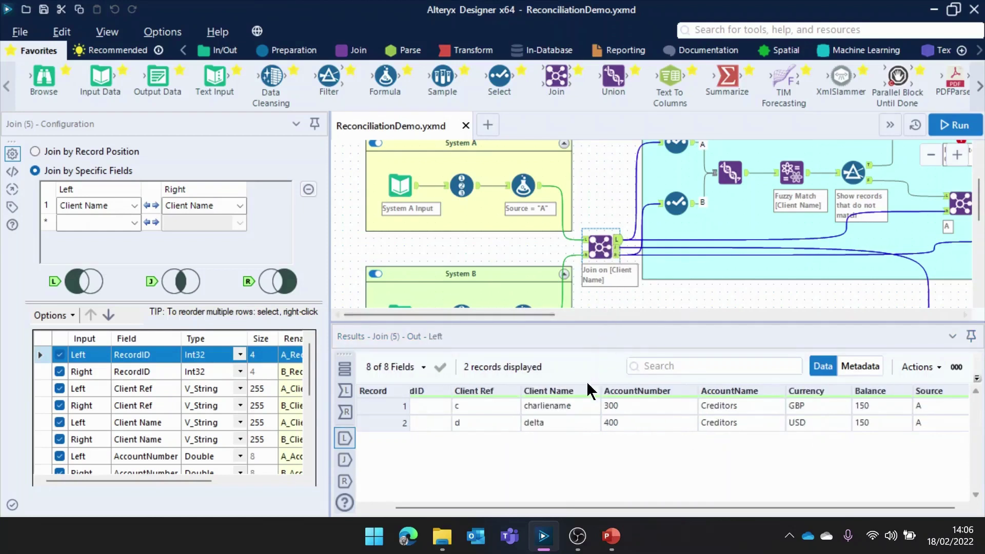
{"action": "left_click_drag", "start_coordinate": [573, 514], "coordinate": [521, 512]}
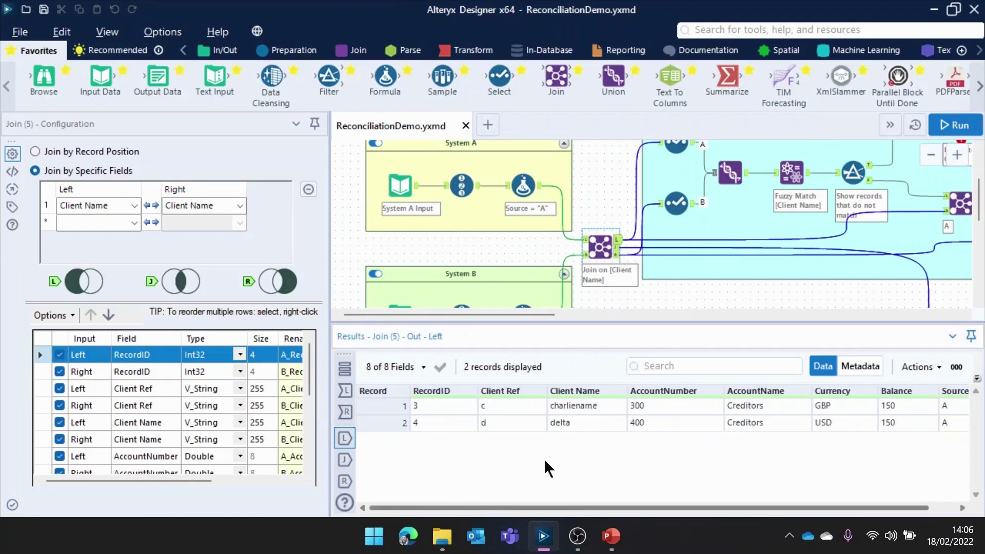
{"action": "left_click_drag", "start_coordinate": [603, 402], "coordinate": [608, 422]}
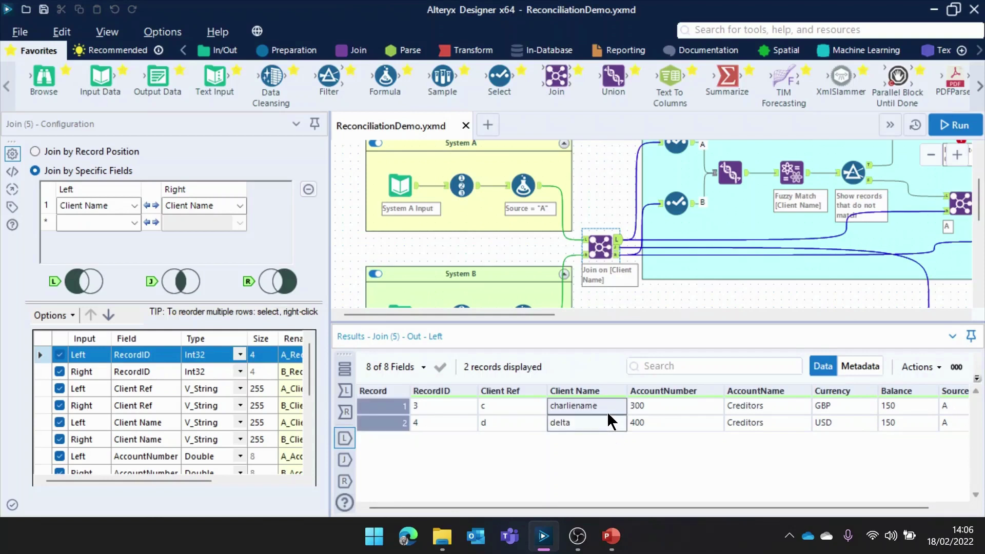
{"action": "left_click", "coordinate": [610, 424]}
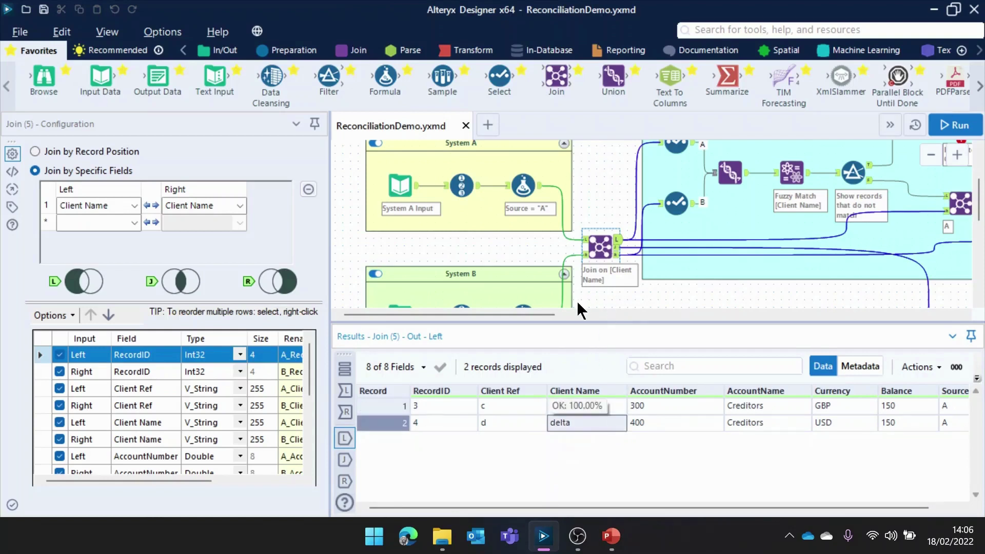
{"action": "left_click", "coordinate": [616, 256]}
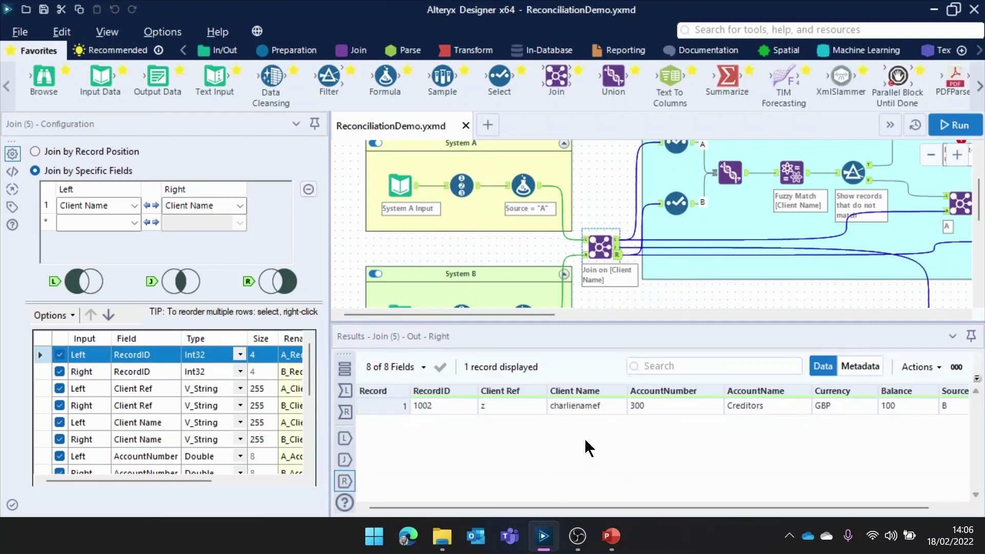
{"action": "left_click", "coordinate": [599, 408]}
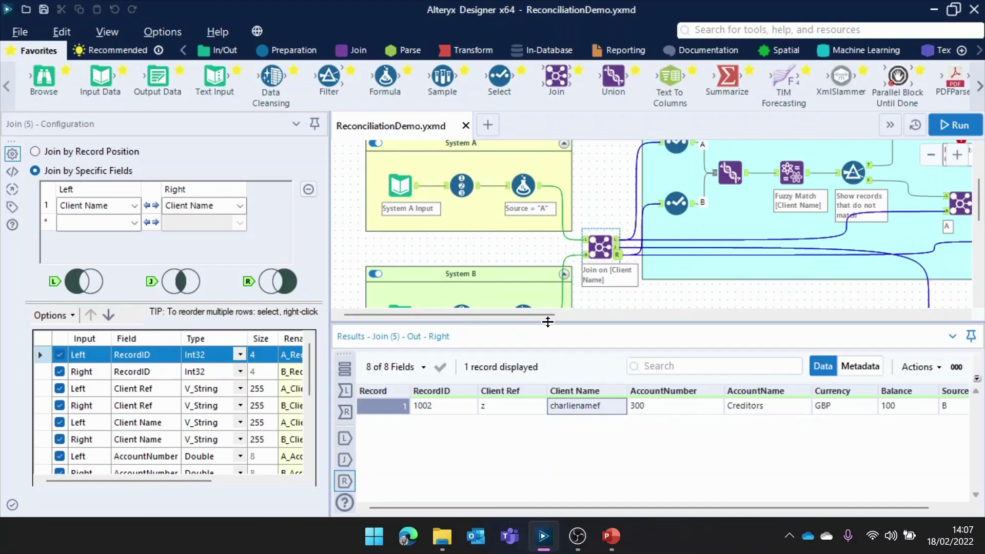
Preview both Select tools' kept fields, then the Union's three rows with sources A, B, A.
{"action": "left_click_drag", "start_coordinate": [553, 316], "coordinate": [576, 316]}
{"action": "scroll", "coordinate": [624, 272], "scroll_direction": "up", "scroll_amount": 3}
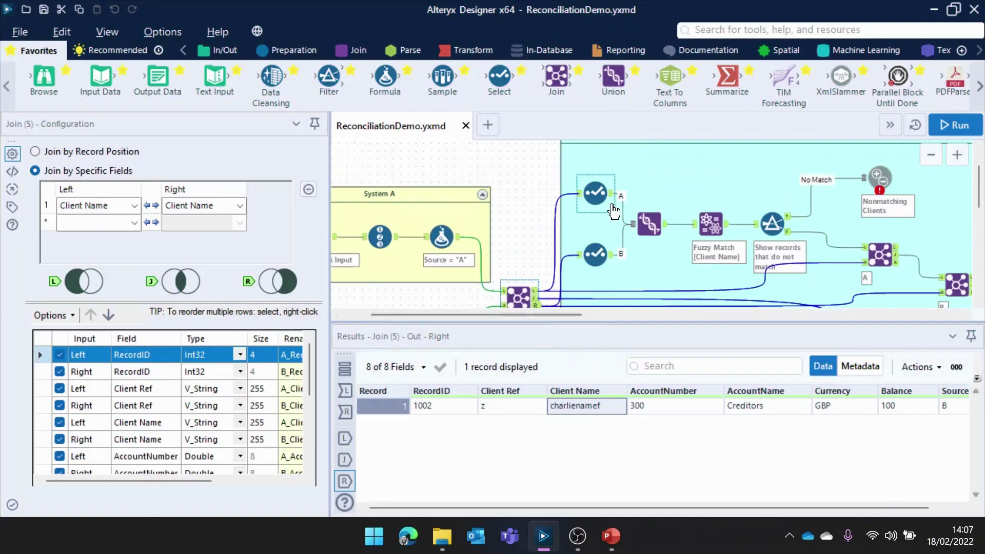
{"action": "left_click", "coordinate": [598, 194]}
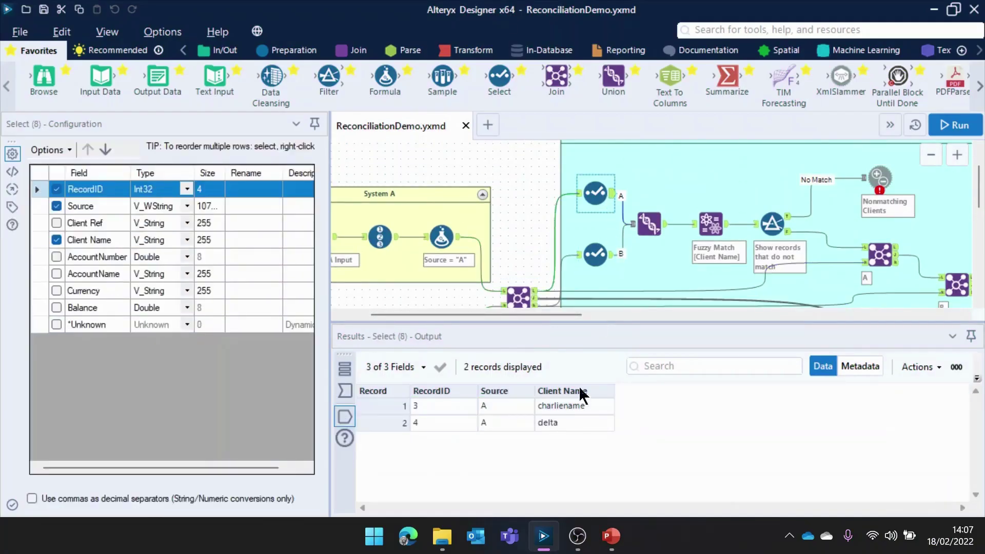
{"action": "left_click", "coordinate": [595, 254]}
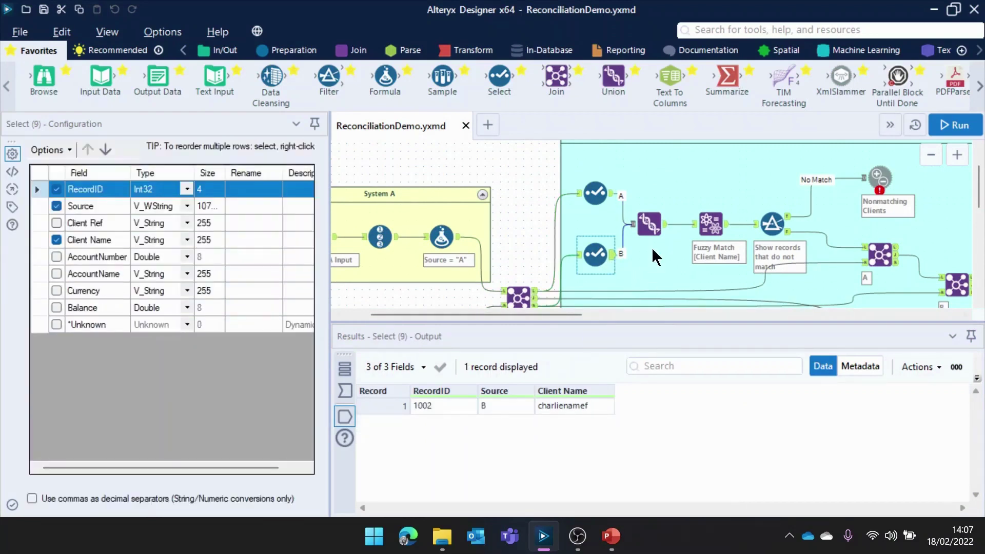
{"action": "left_click", "coordinate": [658, 233]}
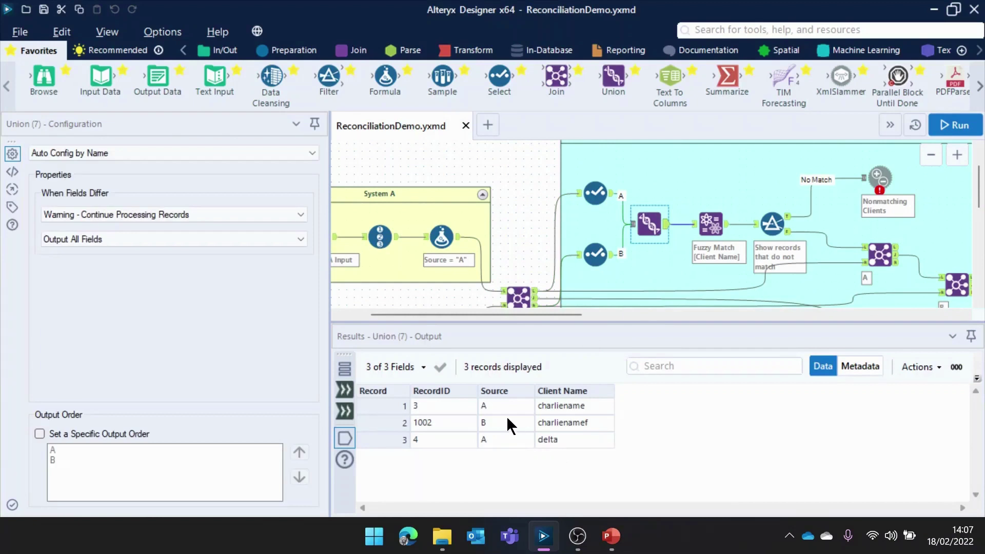
{"action": "left_click_drag", "start_coordinate": [508, 410], "coordinate": [510, 439]}
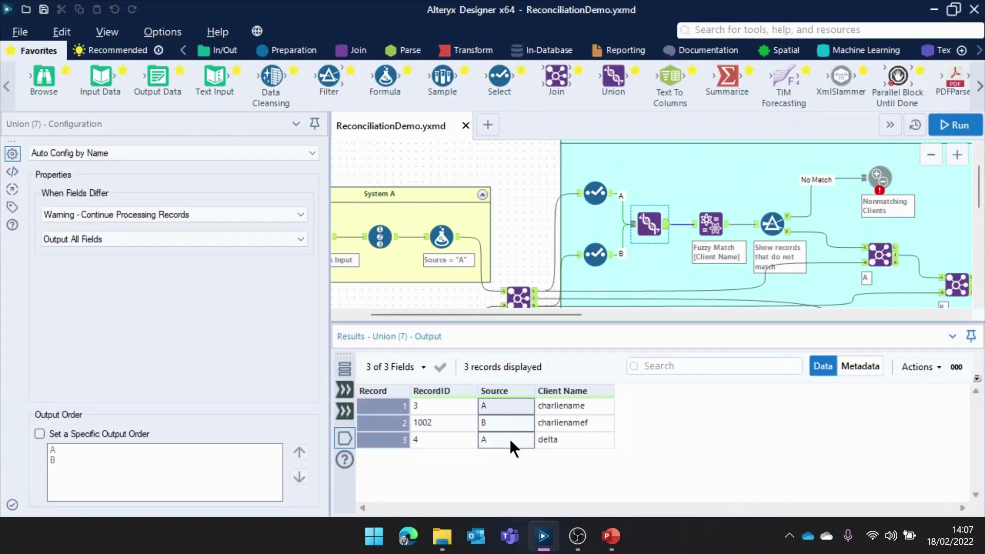
Inspect the Fuzzy Match on Client Name and its input records with two similar client names.
{"action": "left_click", "coordinate": [724, 230]}
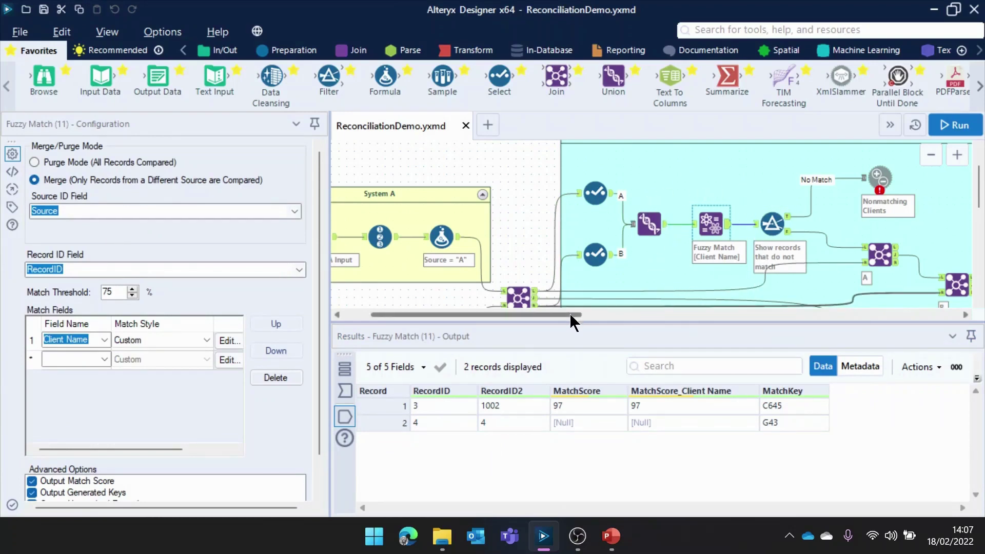
{"action": "left_click_drag", "start_coordinate": [570, 313], "coordinate": [623, 317]}
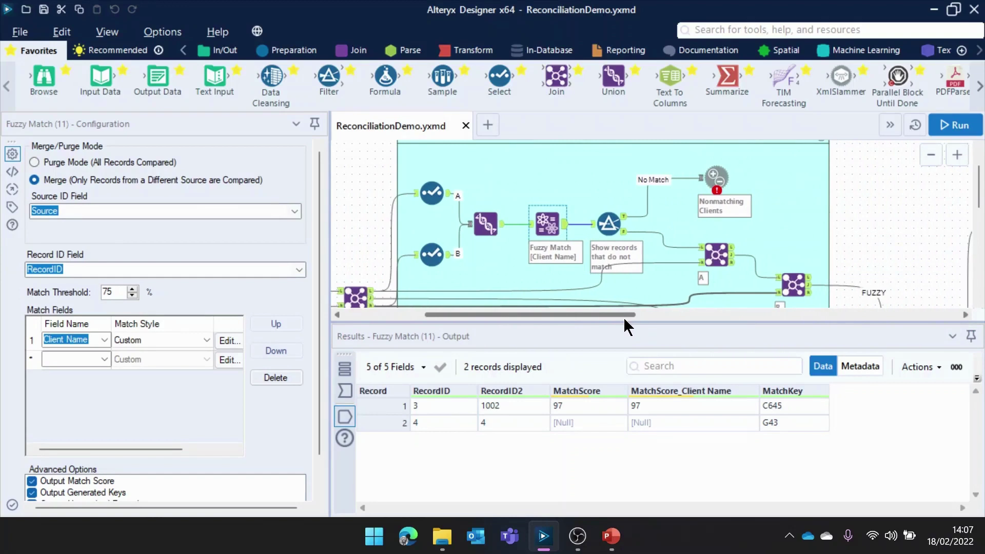
{"action": "left_click", "coordinate": [534, 227]}
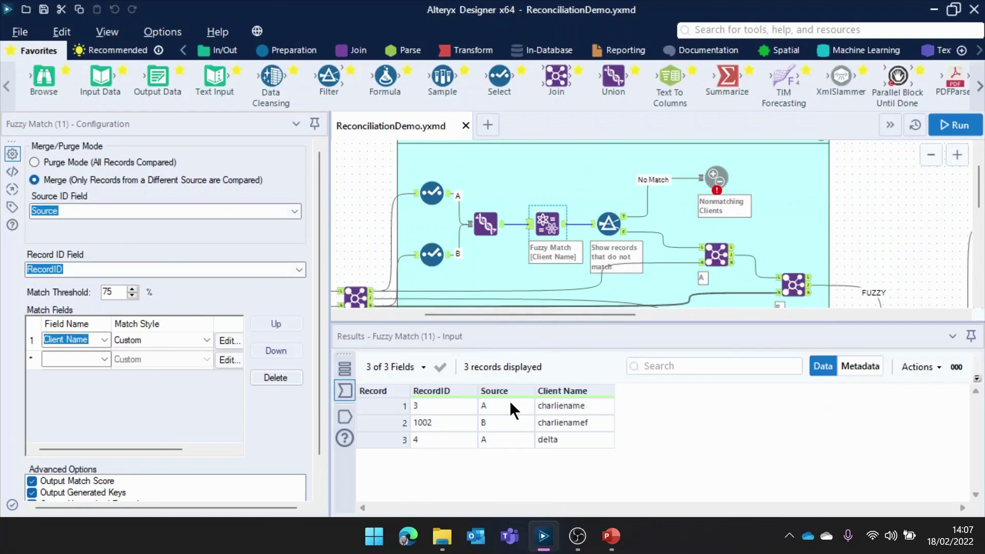
{"action": "left_click", "coordinate": [509, 404]}
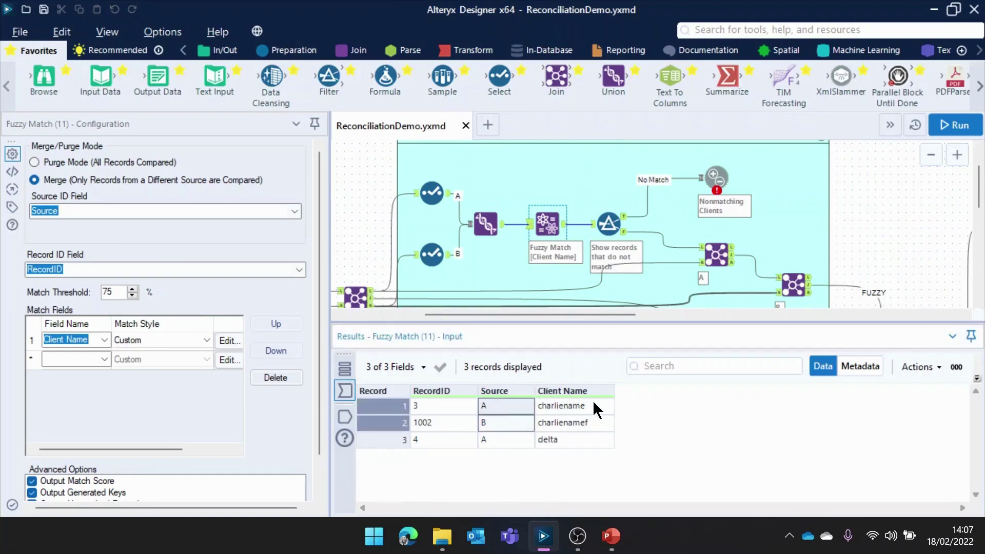
{"action": "left_click_drag", "start_coordinate": [592, 403], "coordinate": [602, 418]}
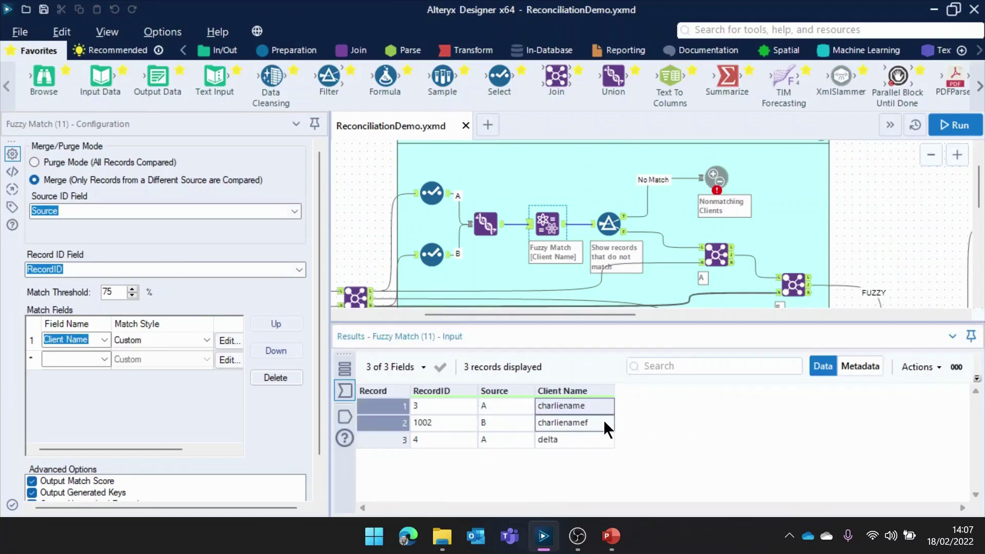
Show the Fuzzy Match output pairing record 3 with 1002 at MatchScore 97.
{"action": "left_click", "coordinate": [564, 226]}
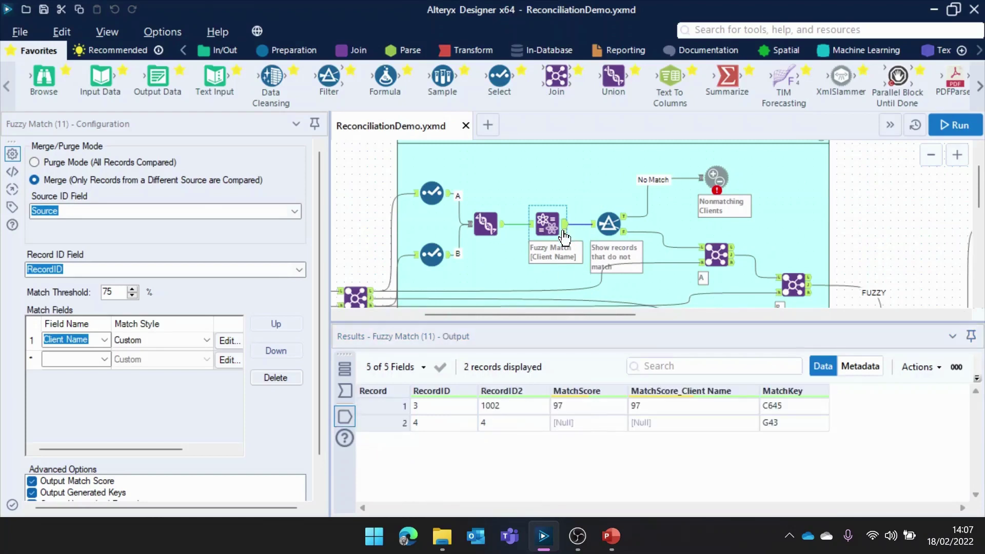
{"action": "left_click_drag", "start_coordinate": [426, 406], "coordinate": [519, 412]}
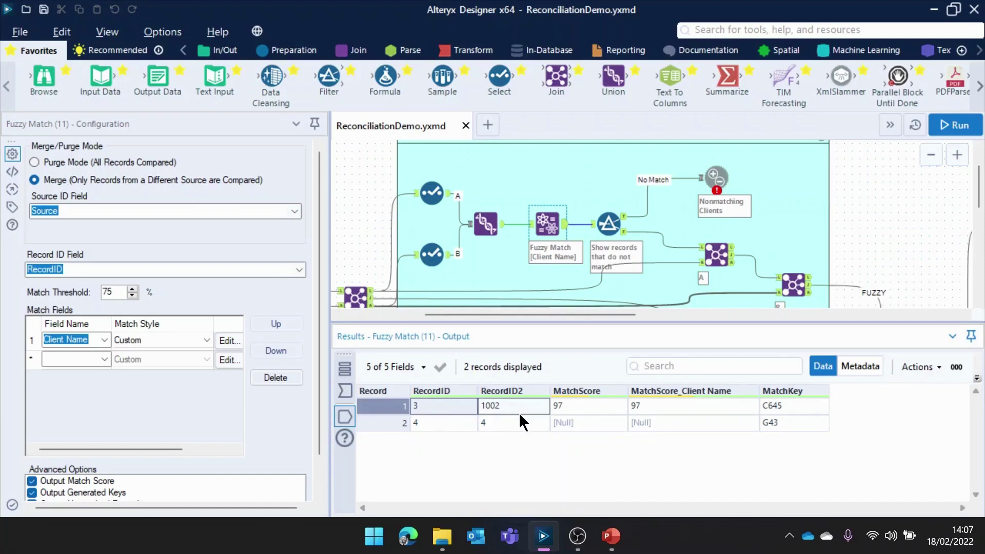
{"action": "left_click", "coordinate": [576, 408]}
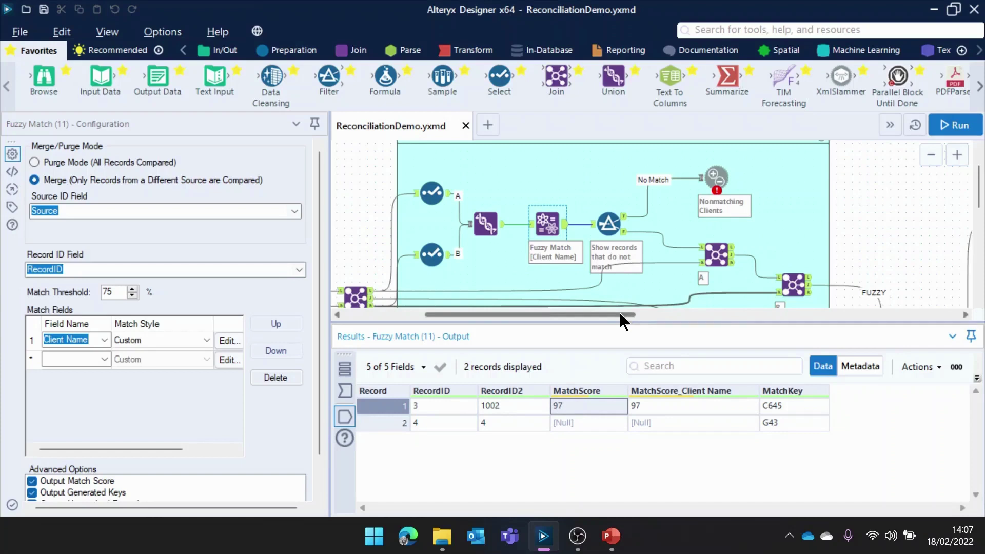
Review the Filter's Is null MatchScore condition and the Nonmatching Clients test holding record 4.
{"action": "left_click", "coordinate": [625, 218]}
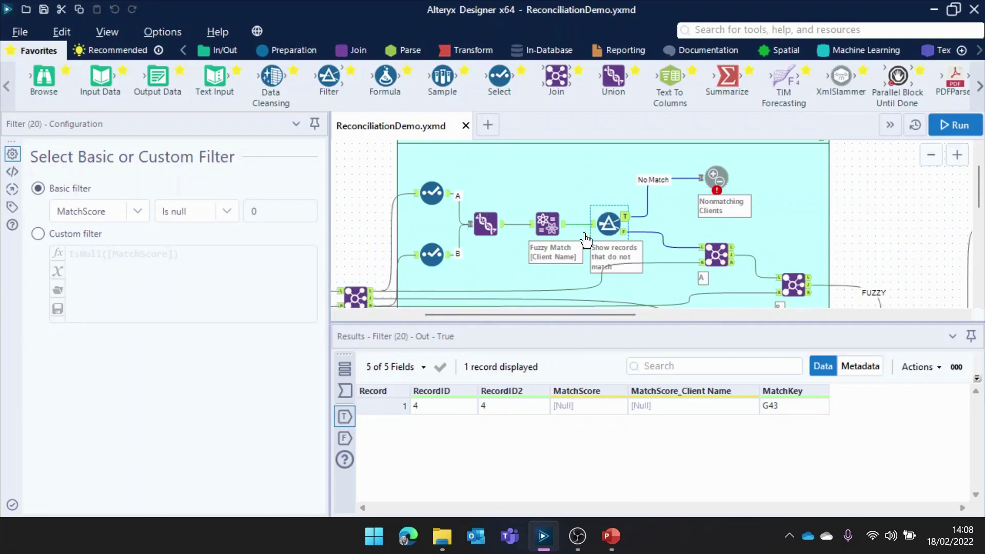
{"action": "left_click", "coordinate": [711, 182]}
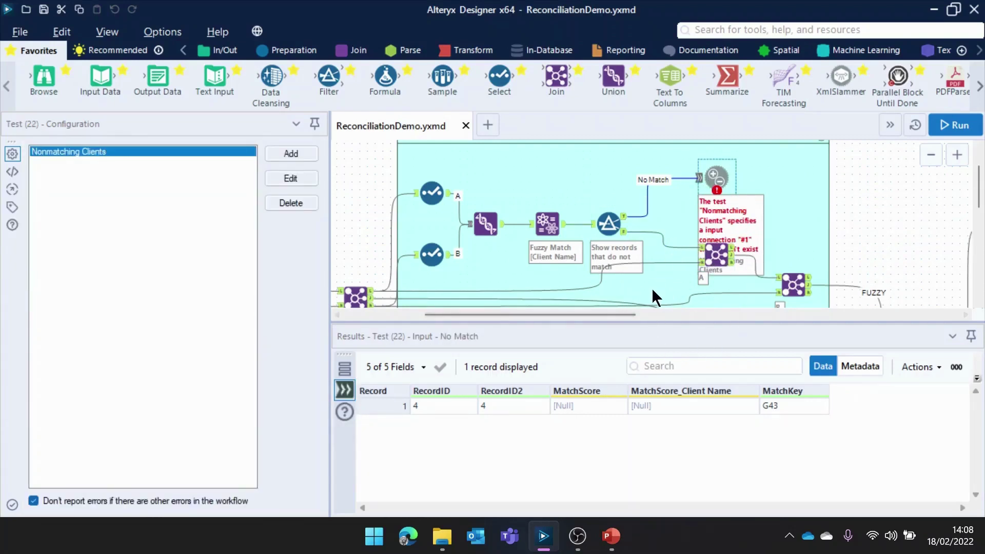
{"action": "scroll", "coordinate": [611, 197], "scroll_direction": "down", "scroll_amount": 3}
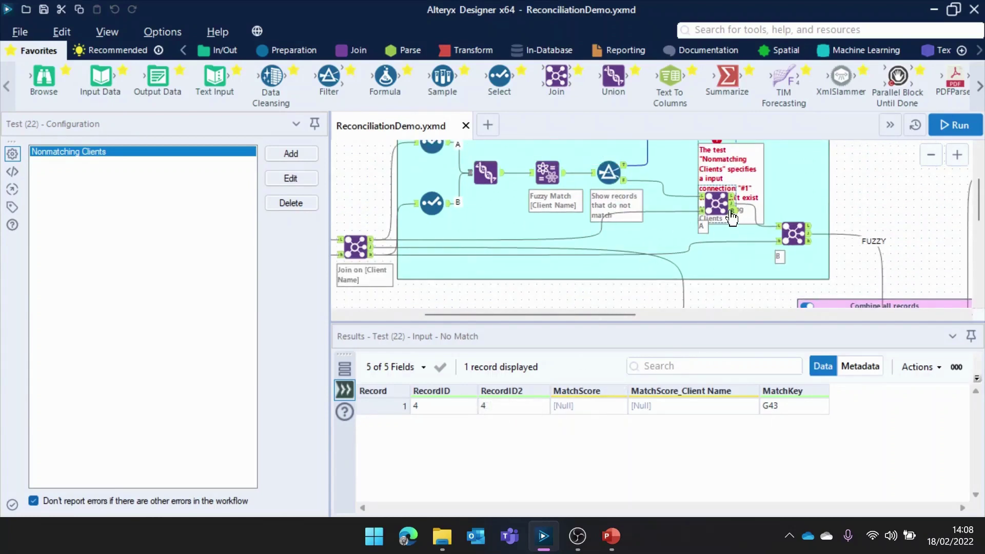
Inspect Join (23) and Join (24) with their inputs and joined output for the matched client.
{"action": "left_click", "coordinate": [706, 204]}
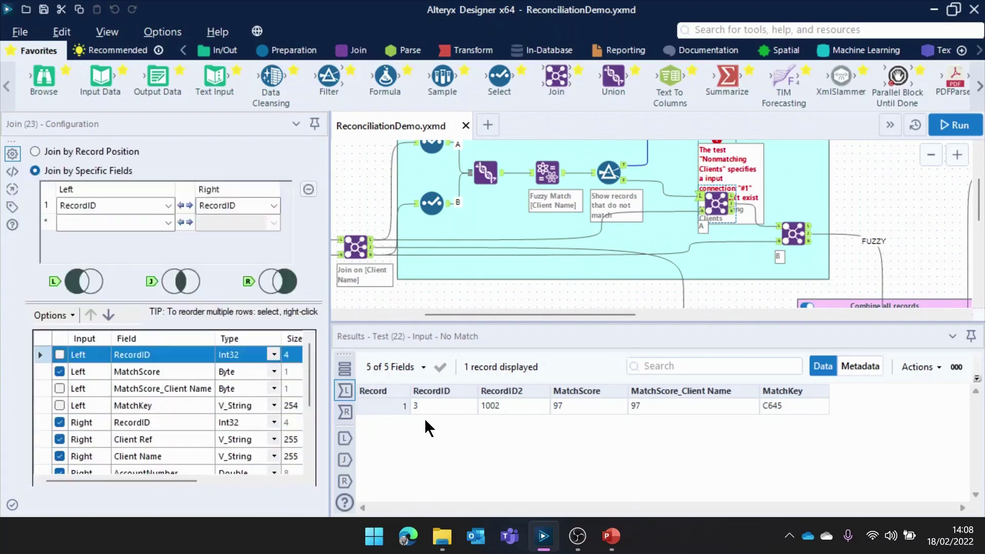
{"action": "left_click", "coordinate": [733, 205]}
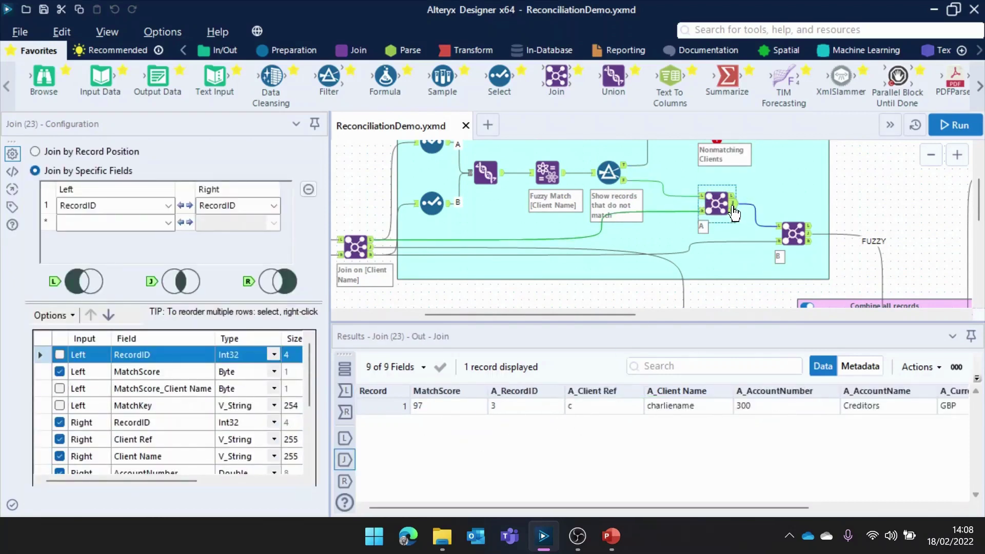
{"action": "left_click", "coordinate": [801, 236]}
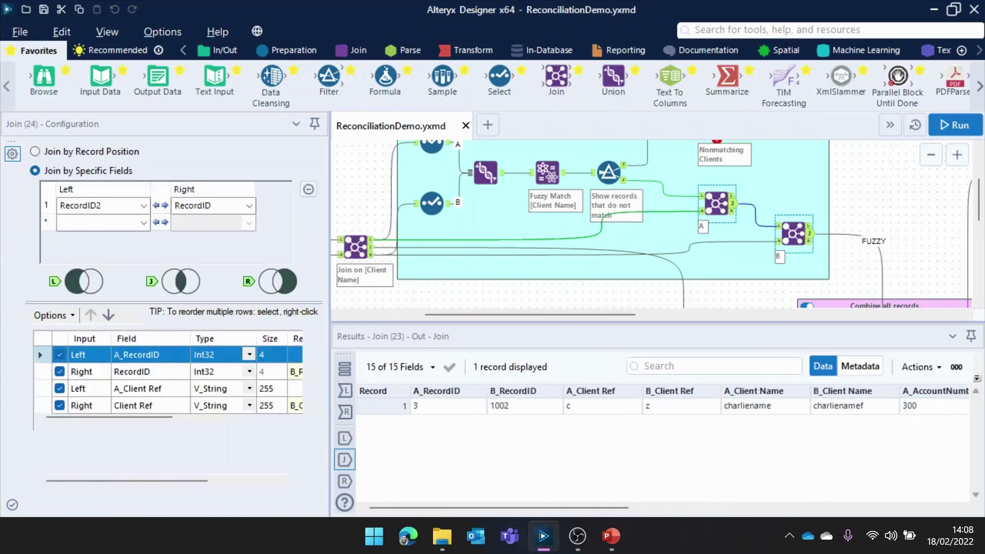
{"action": "scroll", "coordinate": [883, 279], "scroll_direction": "down", "scroll_amount": 3}
Review the Union set to Combine all records: alpha, bravo and charliename with charlienamef.
{"action": "left_click", "coordinate": [939, 250]}
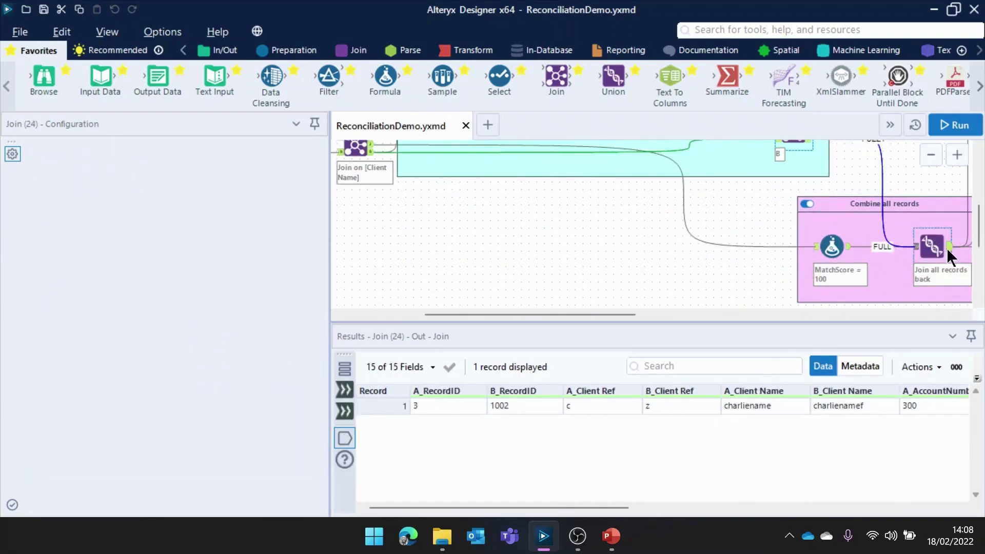
{"action": "left_click_drag", "start_coordinate": [600, 314], "coordinate": [702, 316]}
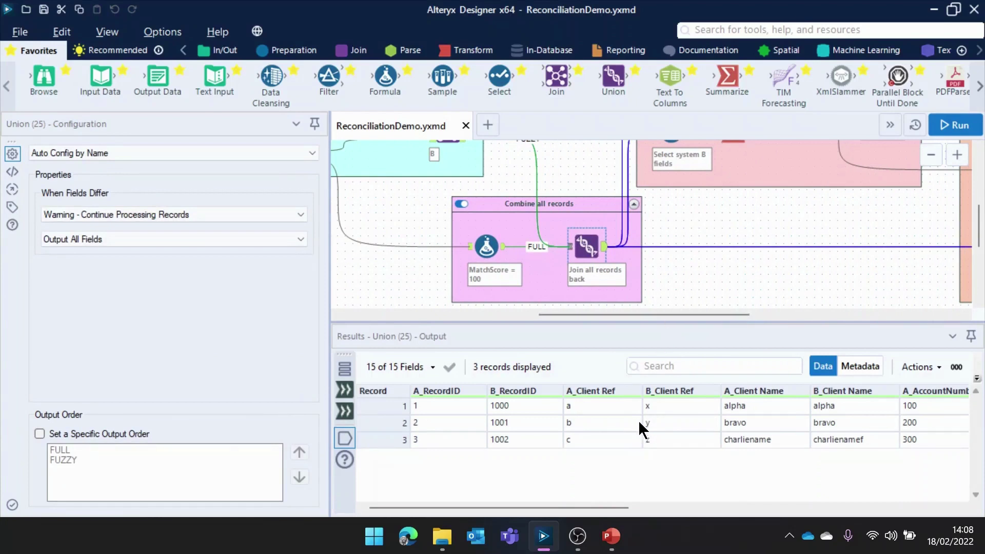
{"action": "left_click_drag", "start_coordinate": [599, 508], "coordinate": [784, 522]}
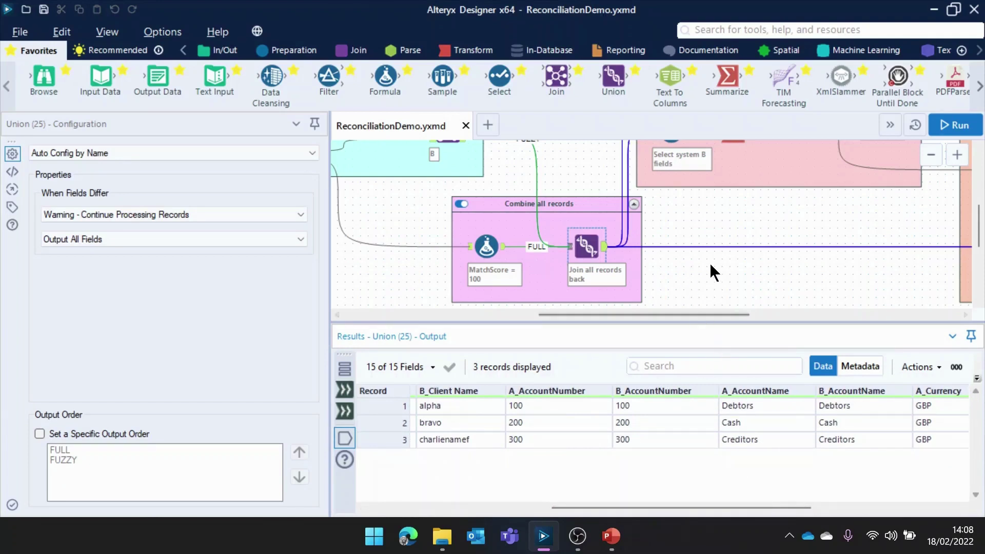
Give the workflow canvas more room and view the Select system A fields settings.
{"action": "scroll", "coordinate": [711, 261], "scroll_direction": "up", "scroll_amount": 3}
{"action": "scroll", "coordinate": [712, 256], "scroll_direction": "up", "scroll_amount": 2}
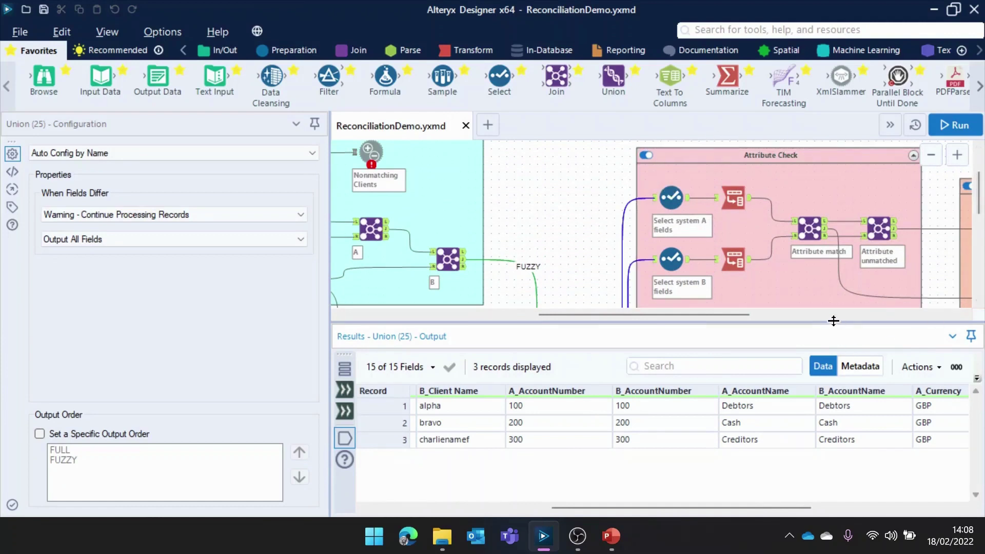
{"action": "left_click_drag", "start_coordinate": [833, 322], "coordinate": [830, 333]}
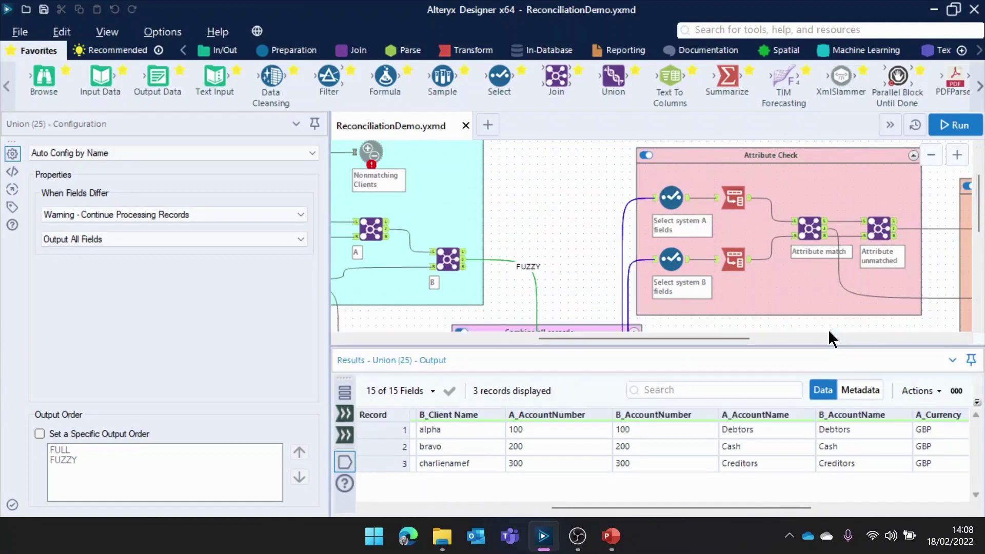
{"action": "left_click", "coordinate": [686, 196]}
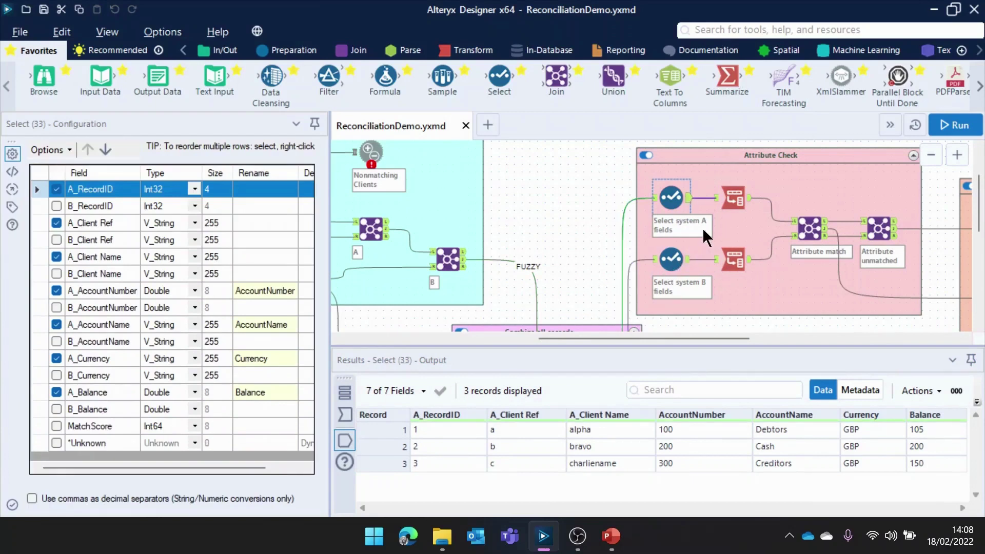
Inspect the Transpose keyed on RecordID, Client Ref, Client Name: 12 rows like AccountNumber 100.
{"action": "left_click", "coordinate": [745, 199]}
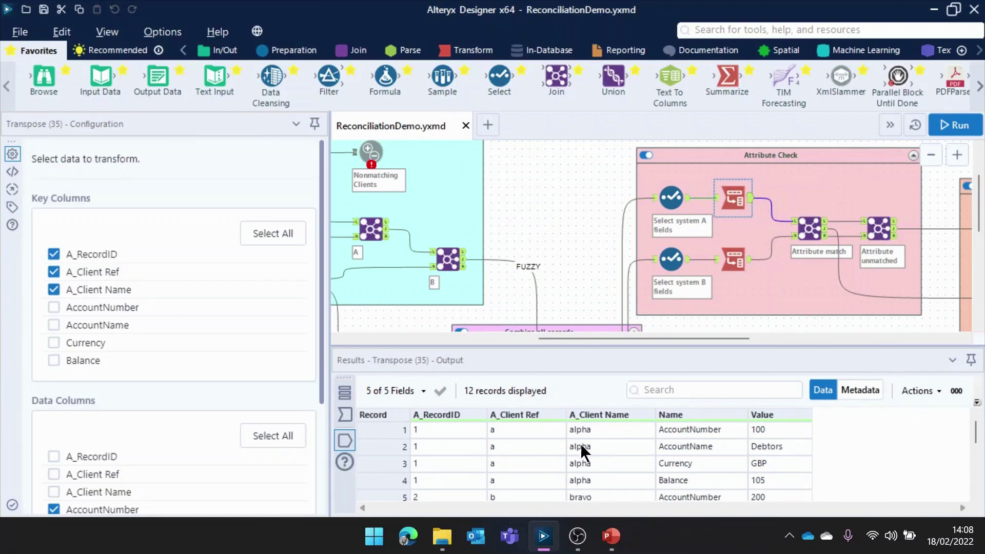
{"action": "left_click", "coordinate": [454, 436]}
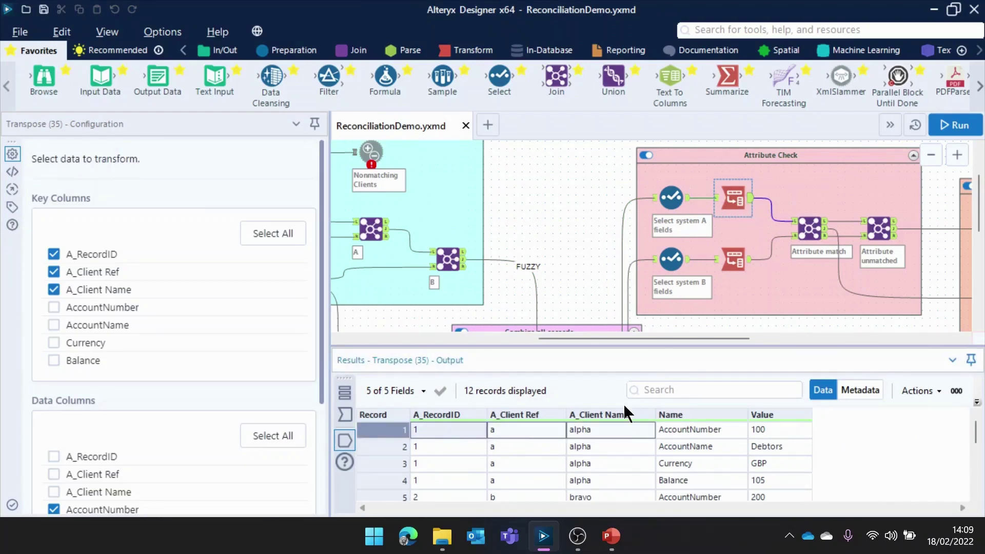
{"action": "left_click_drag", "start_coordinate": [709, 426], "coordinate": [710, 495]}
{"action": "left_click_drag", "start_coordinate": [778, 426], "coordinate": [777, 476]}
{"action": "left_click_drag", "start_coordinate": [725, 337], "coordinate": [751, 339]}
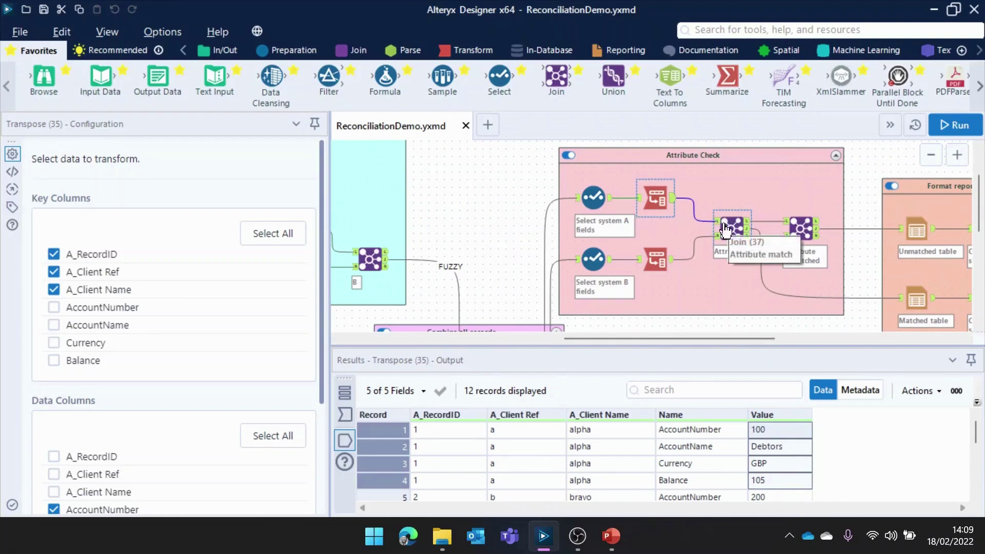
{"action": "left_click_drag", "start_coordinate": [451, 432], "coordinate": [653, 433]}
{"action": "left_click", "coordinate": [687, 430]}
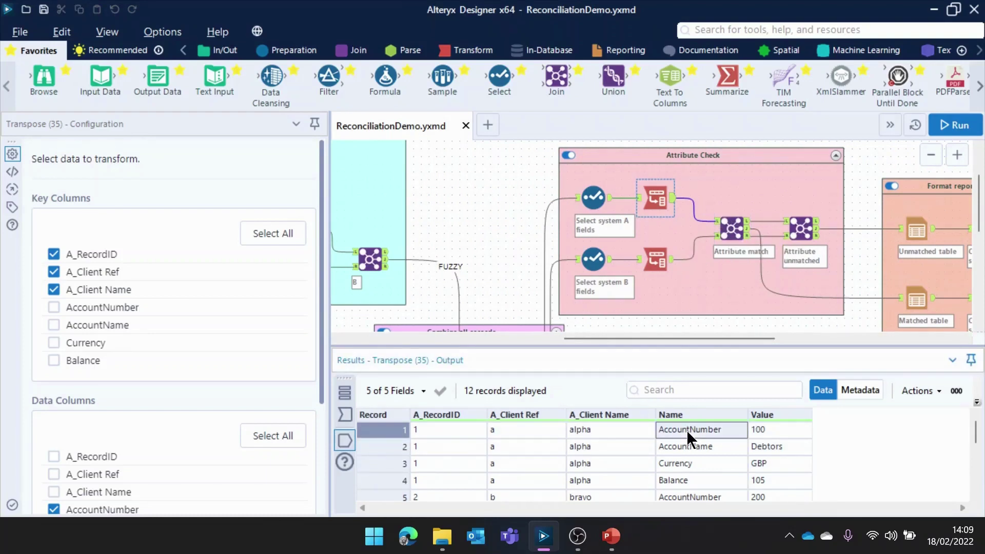
{"action": "left_click", "coordinate": [759, 430]}
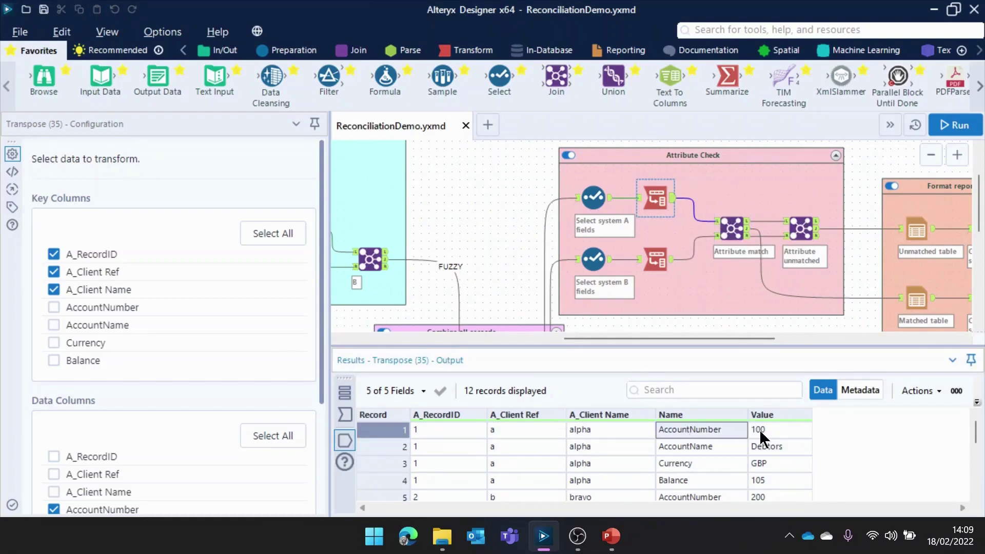
Review the Attribute unmatched join's mismatches: Balance 105/100, Currency GBP/USD, Balance 150/100.
{"action": "left_click", "coordinate": [747, 238]}
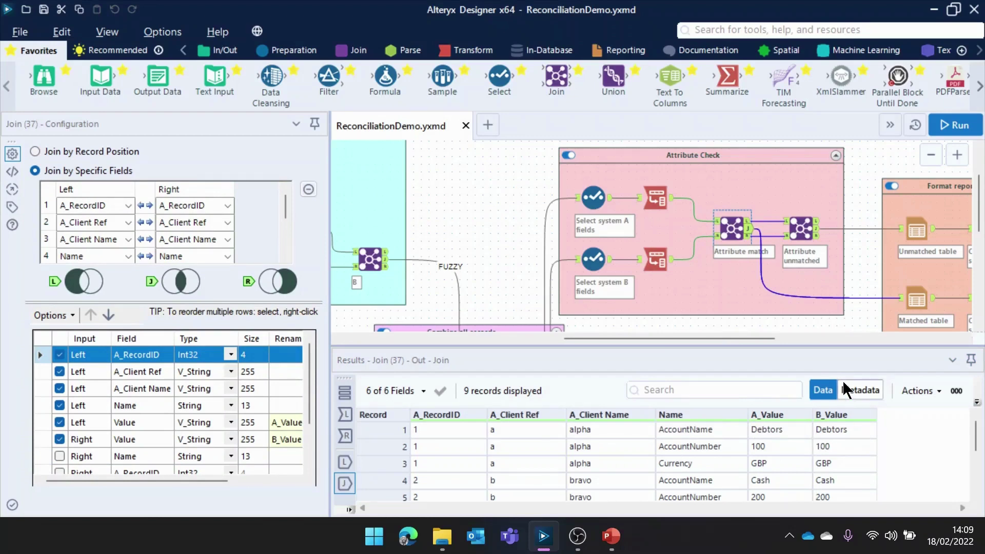
{"action": "left_click", "coordinate": [749, 220]}
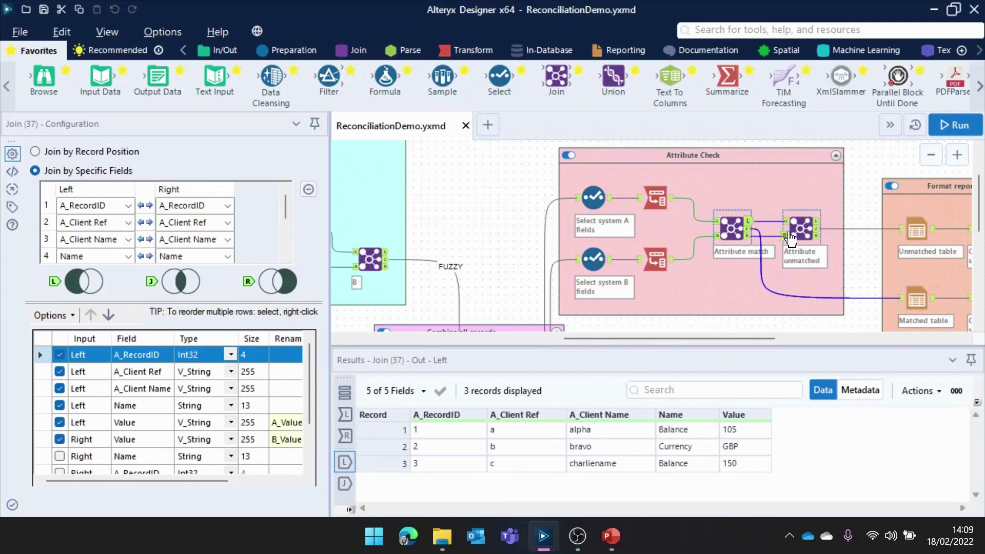
{"action": "left_click_drag", "start_coordinate": [461, 429], "coordinate": [587, 425]}
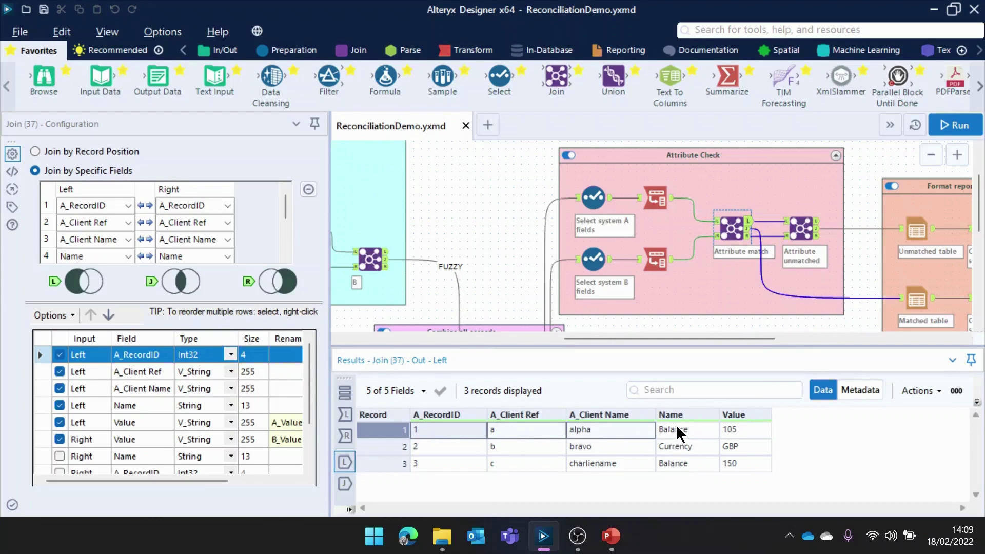
{"action": "left_click_drag", "start_coordinate": [676, 425], "coordinate": [686, 464]}
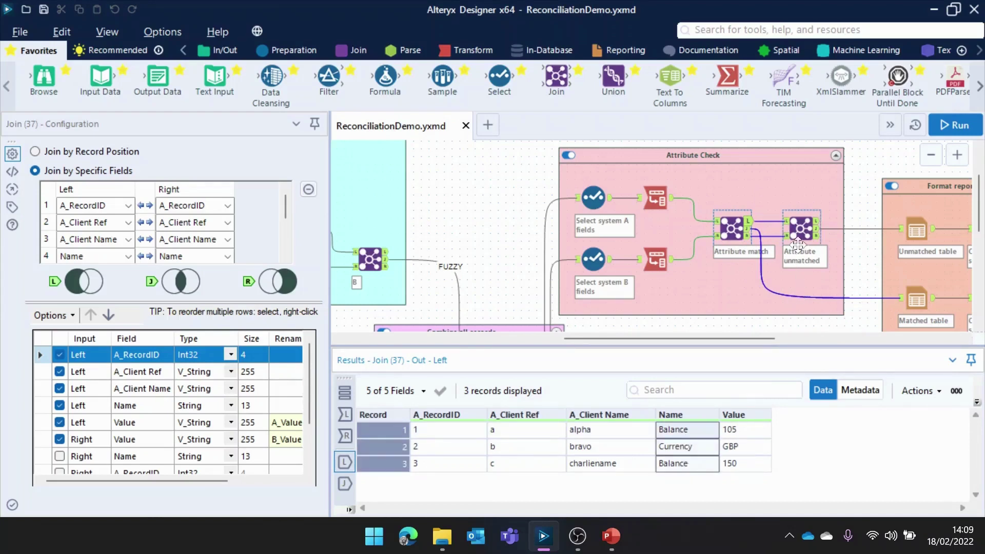
{"action": "left_click", "coordinate": [815, 228]}
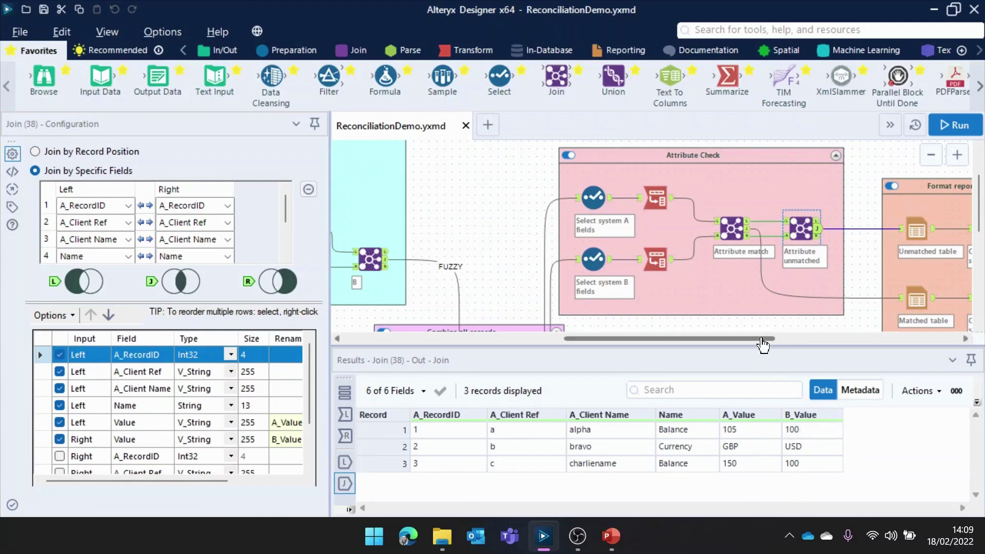
Inspect the Unmatched table output and the union of AllAttributes, Matched and Unmatched tables.
{"action": "left_click_drag", "start_coordinate": [763, 340], "coordinate": [861, 339]}
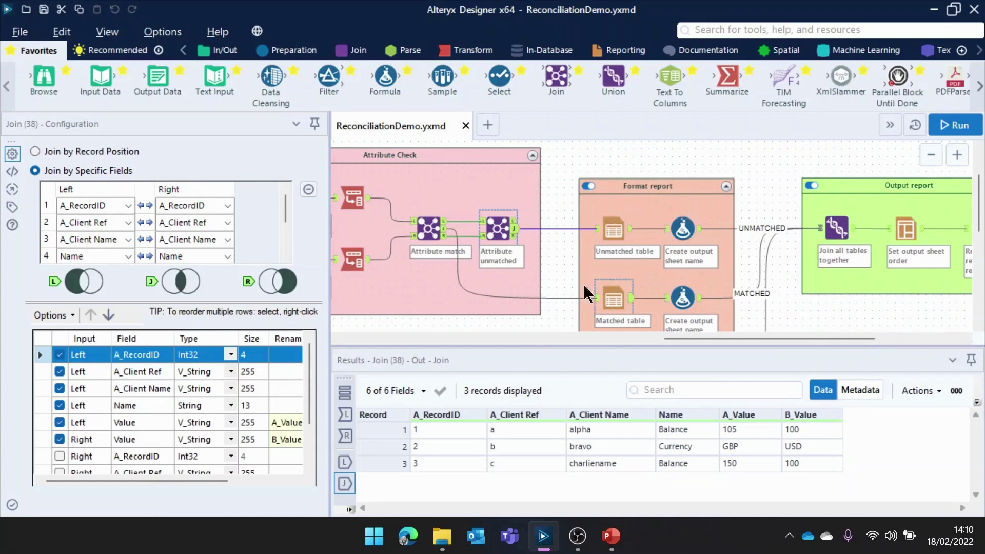
{"action": "left_click", "coordinate": [630, 241]}
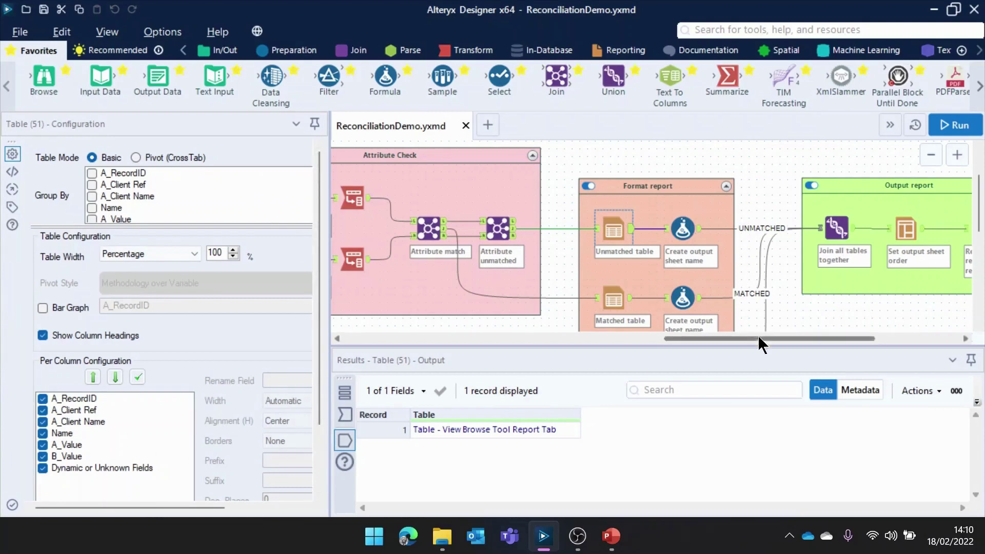
{"action": "left_click_drag", "start_coordinate": [760, 339], "coordinate": [799, 339]}
{"action": "left_click", "coordinate": [728, 229]}
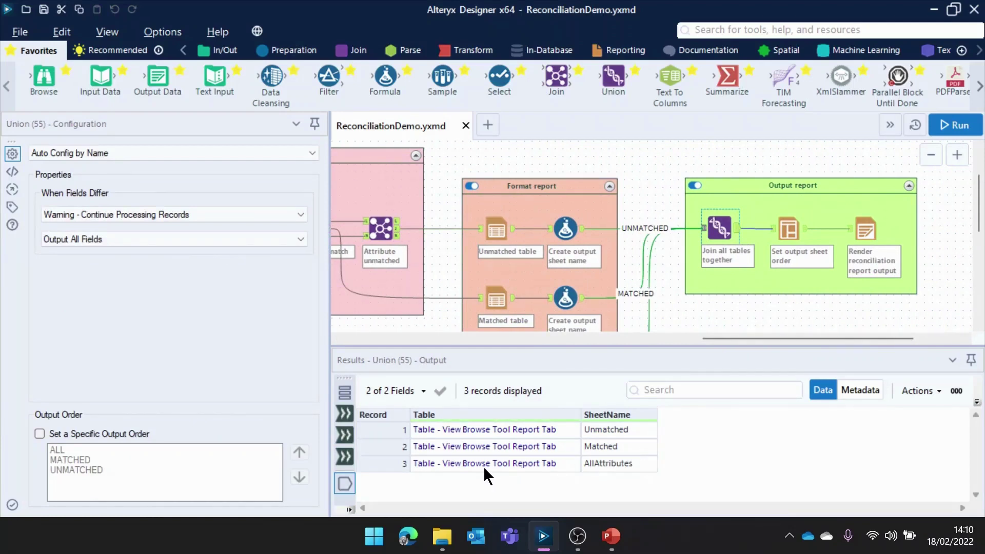
{"action": "left_click", "coordinate": [635, 466]}
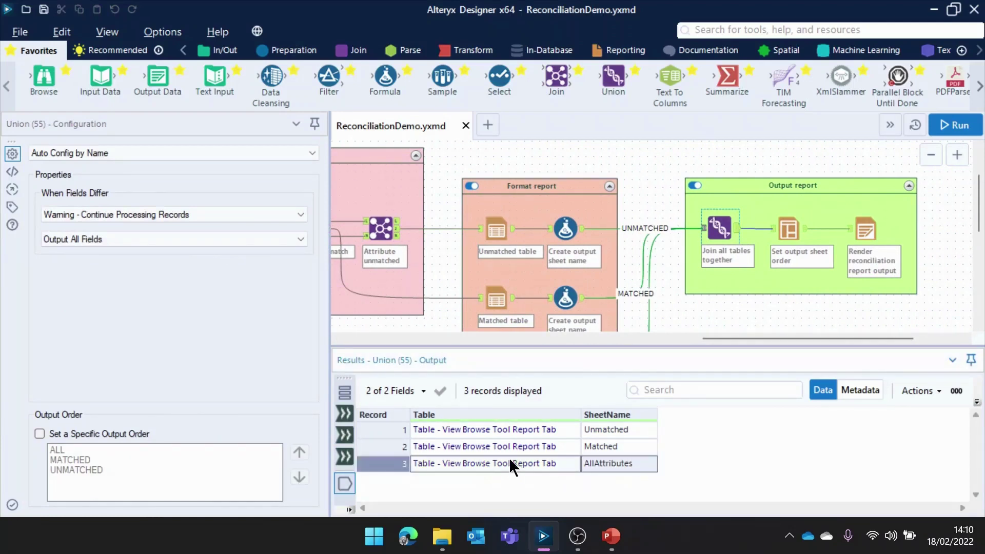
{"action": "left_click", "coordinate": [646, 446]}
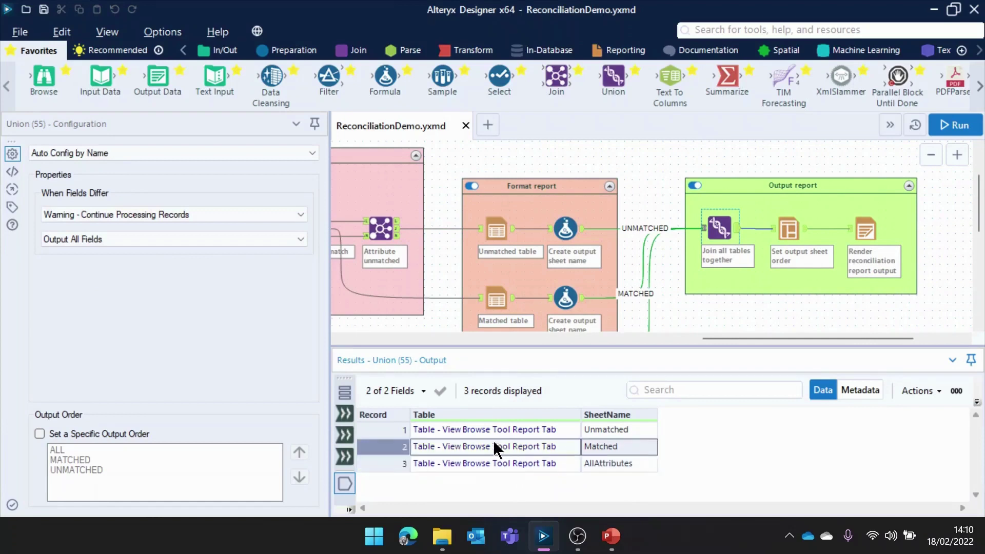
{"action": "left_click", "coordinate": [623, 430]}
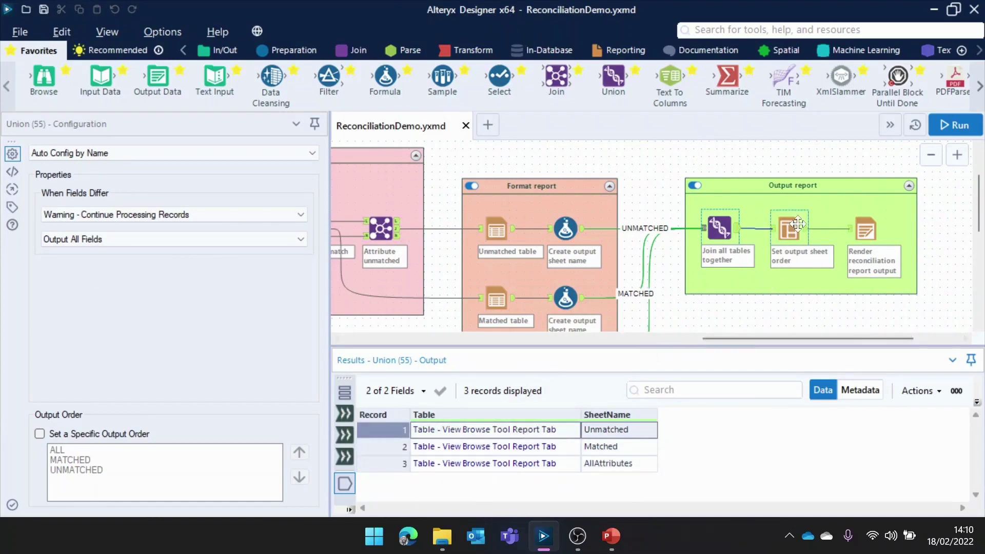
Check the sheet-order Layout and A3 landscape Render settings, then the RecOutput.xlsx path message.
{"action": "left_click", "coordinate": [792, 230]}
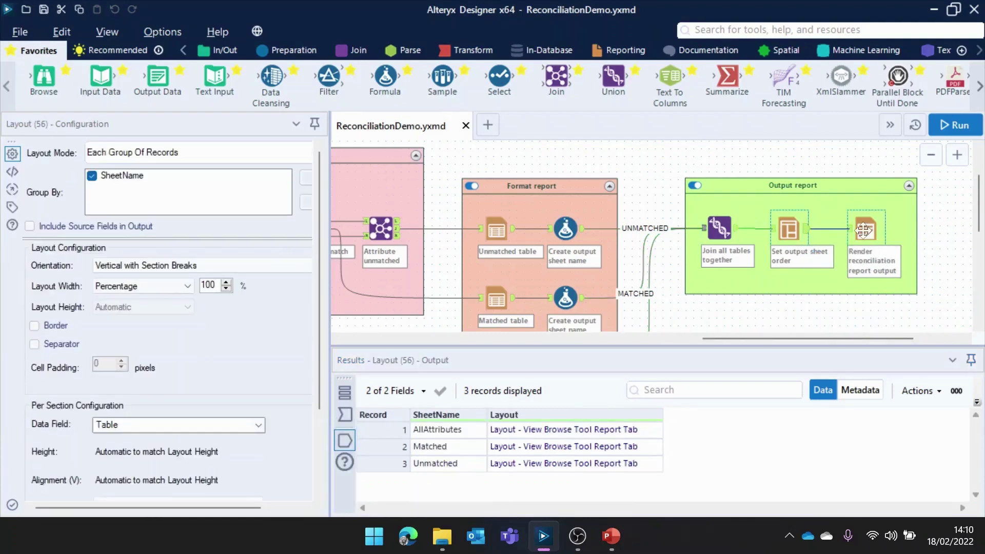
{"action": "left_click", "coordinate": [874, 242]}
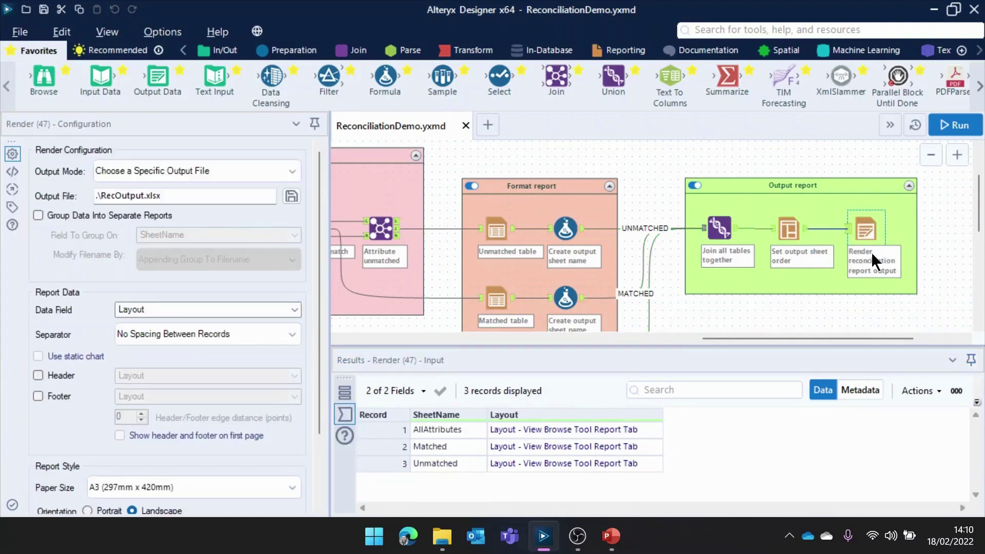
{"action": "left_click", "coordinate": [345, 393]}
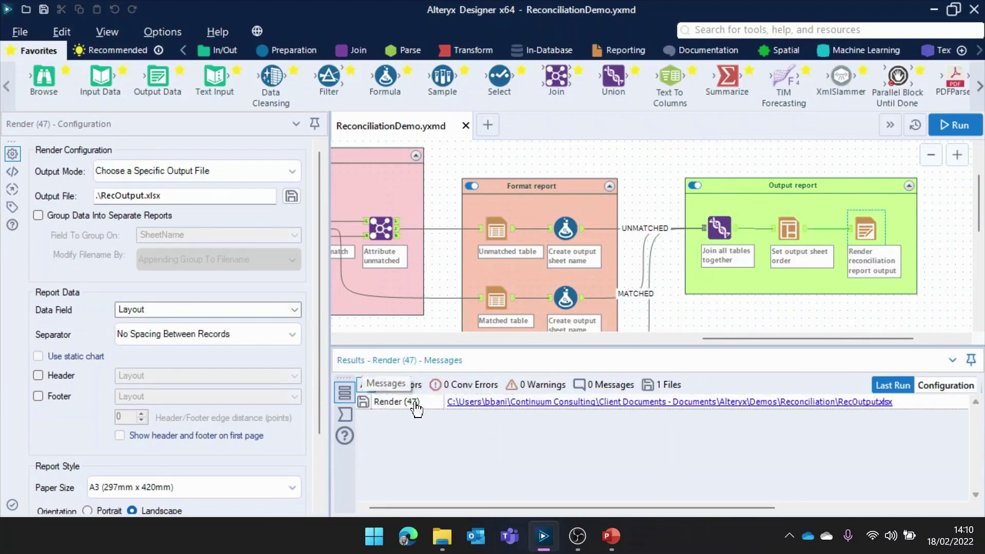
Open RecOutput.xlsx in Excel and review the AllAttributes sheet's red-highlighted mismatches and MatchScore of 97.
{"action": "left_click", "coordinate": [526, 405]}
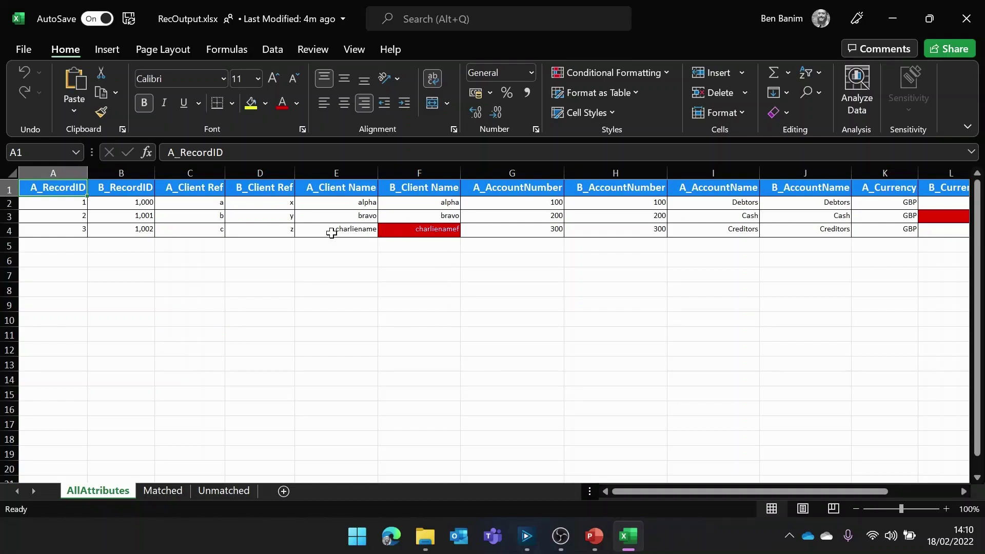
{"action": "left_click_drag", "start_coordinate": [332, 233], "coordinate": [424, 242]}
{"action": "left_click", "coordinate": [428, 264]}
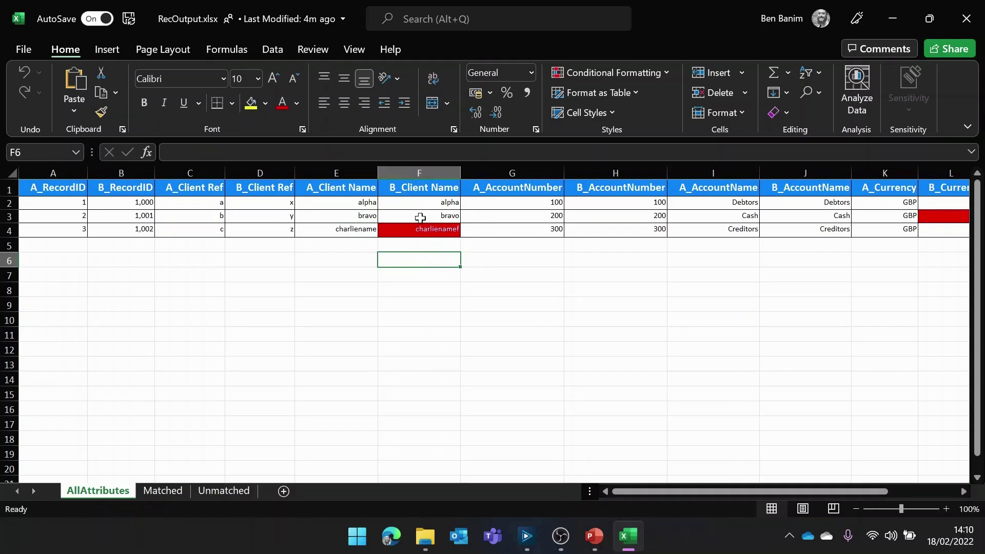
{"action": "left_click_drag", "start_coordinate": [666, 492], "coordinate": [737, 492]}
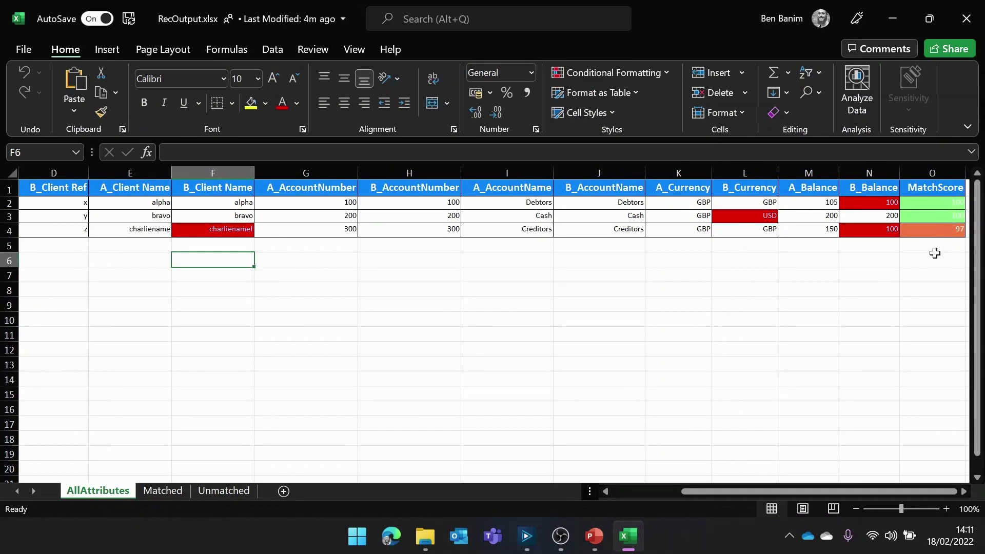
{"action": "left_click", "coordinate": [943, 233]}
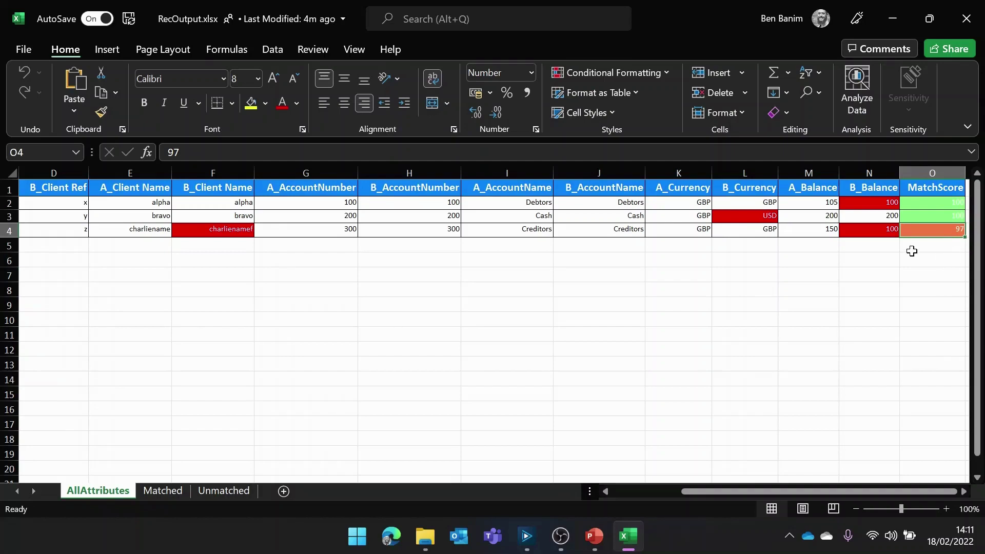
{"action": "left_click", "coordinate": [177, 492]}
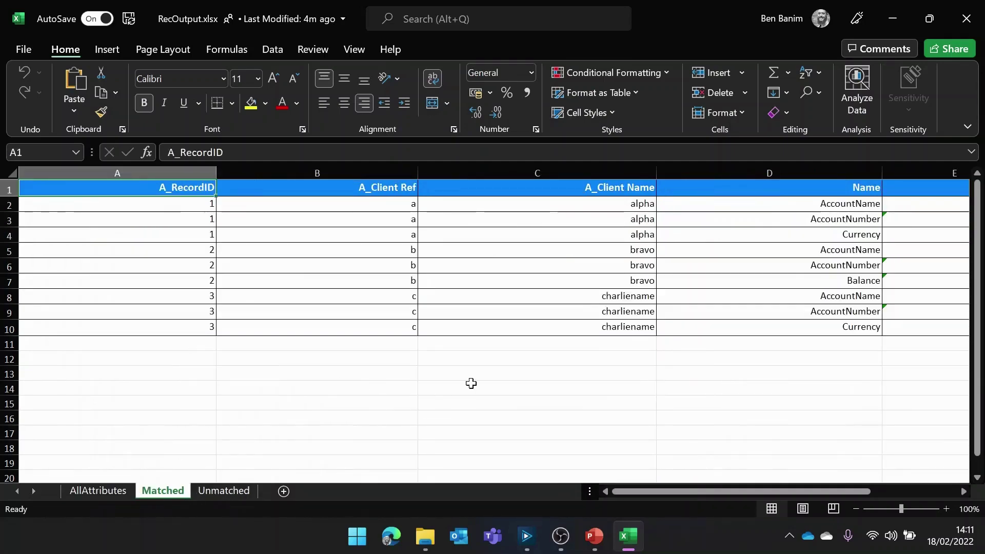
{"action": "left_click_drag", "start_coordinate": [773, 211], "coordinate": [773, 359]}
{"action": "left_click_drag", "start_coordinate": [838, 493], "coordinate": [911, 493]}
{"action": "left_click", "coordinate": [840, 403]}
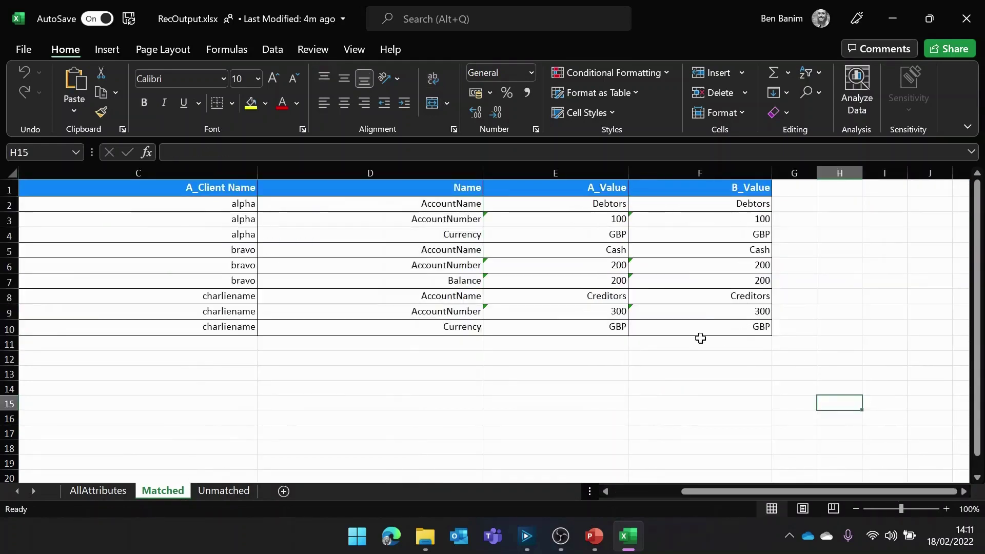
{"action": "left_click", "coordinate": [247, 496]}
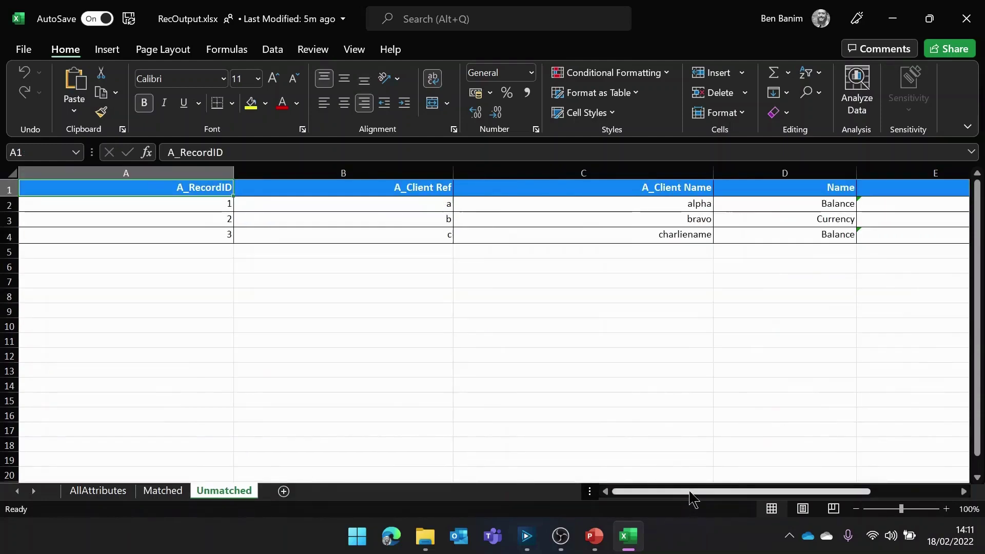
{"action": "left_click_drag", "start_coordinate": [689, 500], "coordinate": [769, 497]}
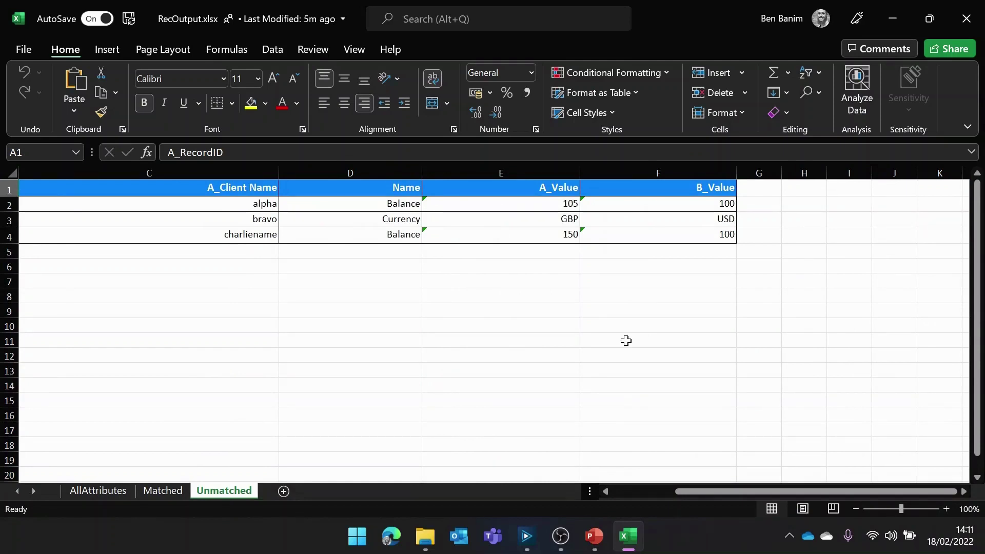
{"action": "left_click", "coordinate": [95, 492]}
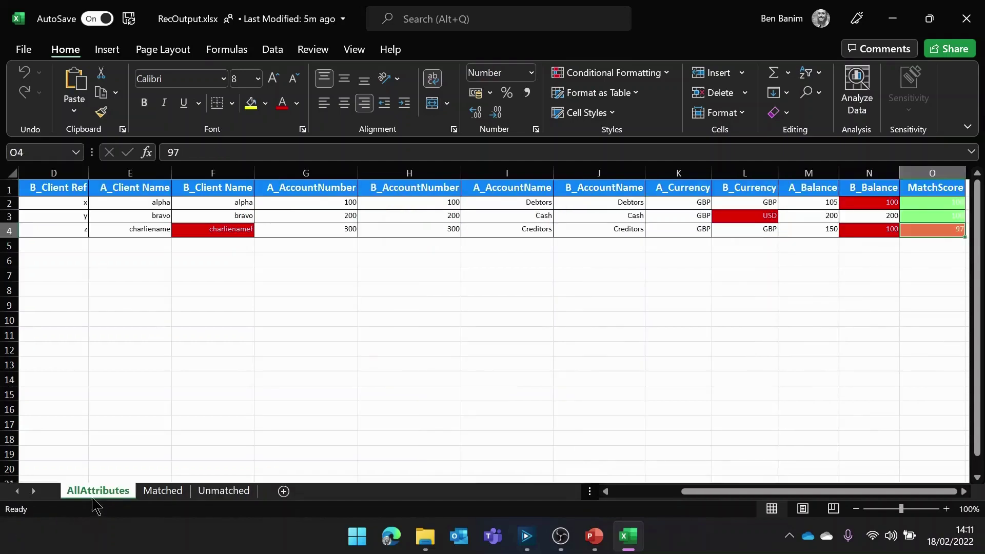
Back in Alteryx, zoom out the canvas and display the whole workflow's run messages.
{"action": "left_click", "coordinate": [622, 491]}
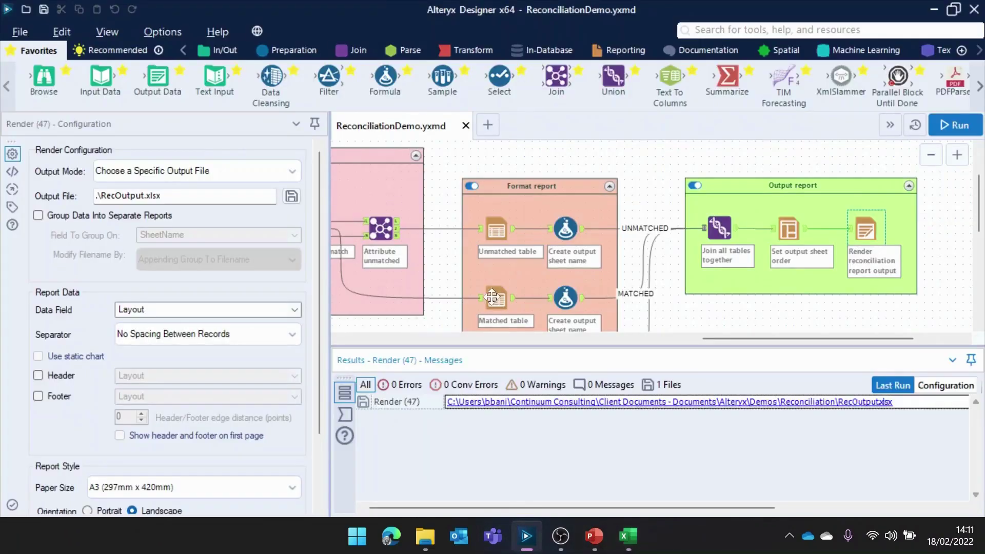
{"action": "scroll", "coordinate": [522, 276], "scroll_direction": "down", "scroll_amount": 4}
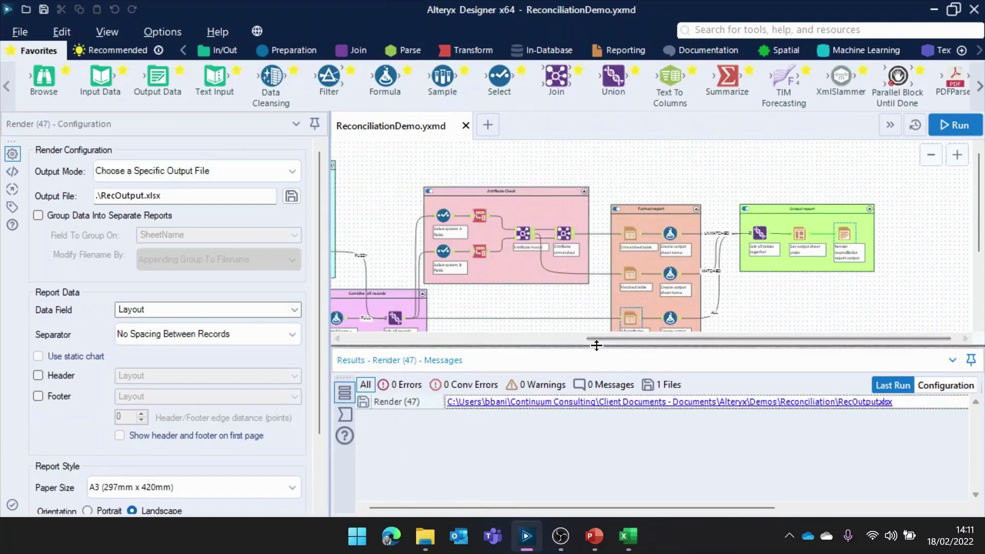
{"action": "left_click_drag", "start_coordinate": [594, 356], "coordinate": [352, 356]}
{"action": "left_click", "coordinate": [464, 332]}
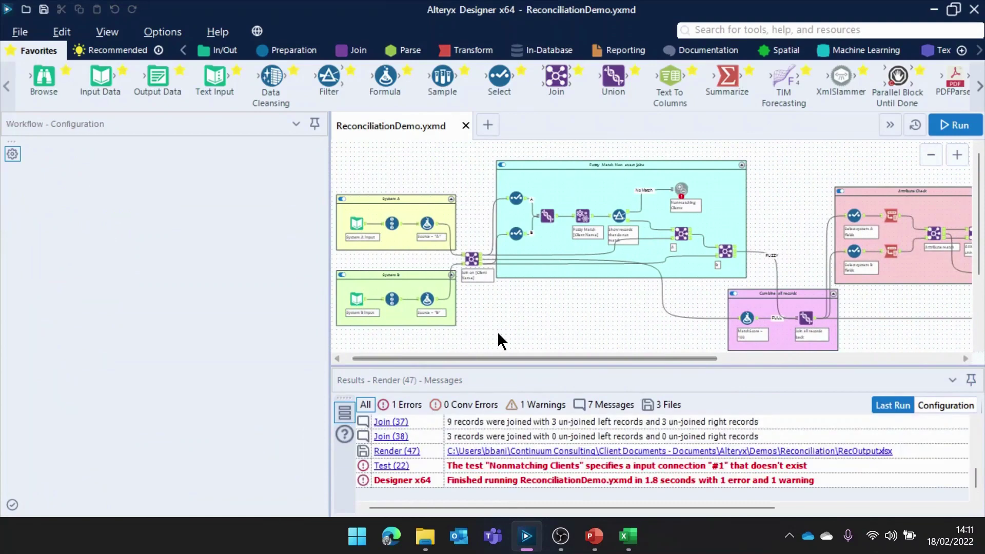